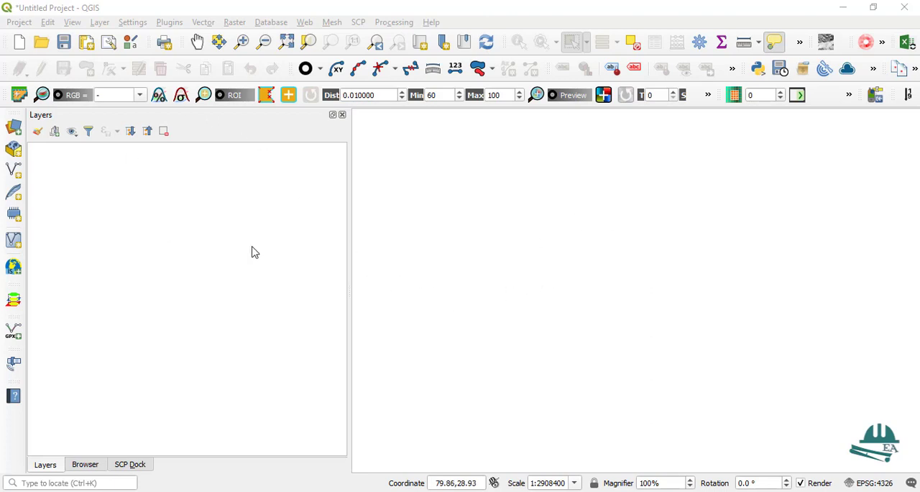
Add District-polygon.shp, municipality-polygon.shp and province-polygon.shp from the Today Tutorial folder to the map through the Browser
left_click(85, 464)
scroll(171, 222, "down", 1)
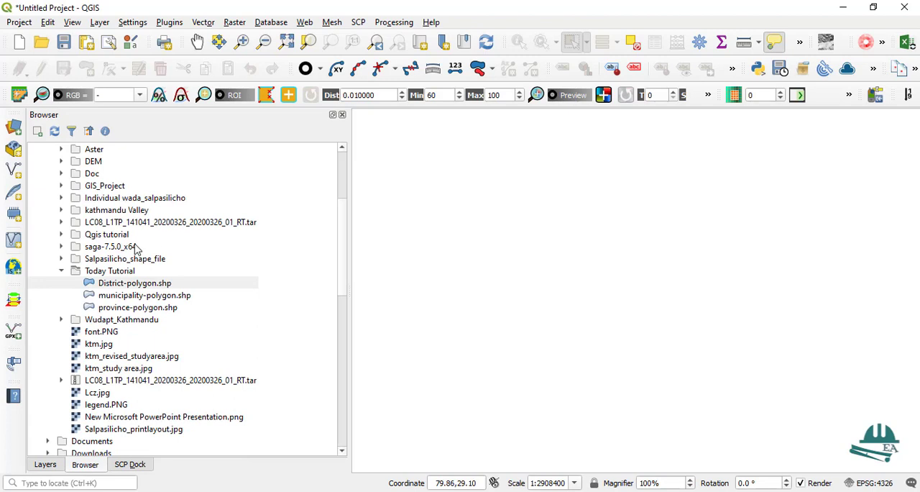
scroll(137, 248, "up", 1)
scroll(131, 209, "down", 1)
scroll(139, 232, "down", 3)
scroll(138, 243, "up", 7)
scroll(140, 244, "down", 3)
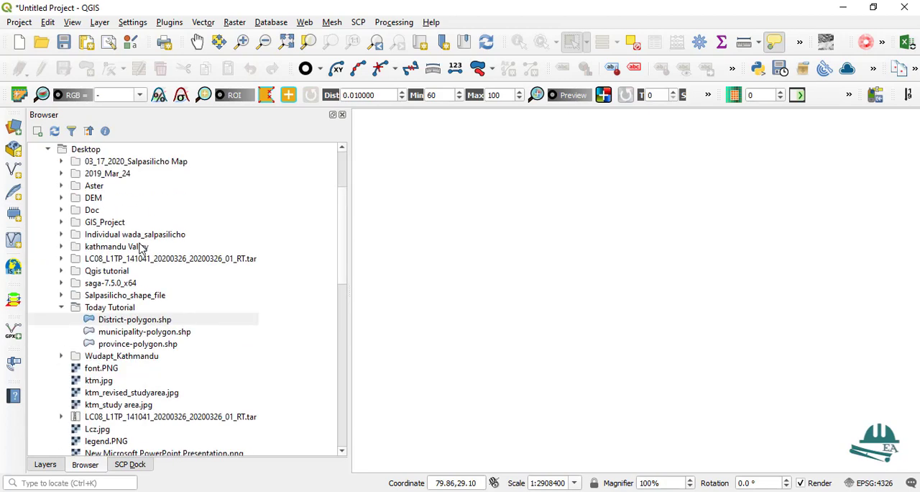
scroll(142, 248, "down", 2)
double_click(132, 247)
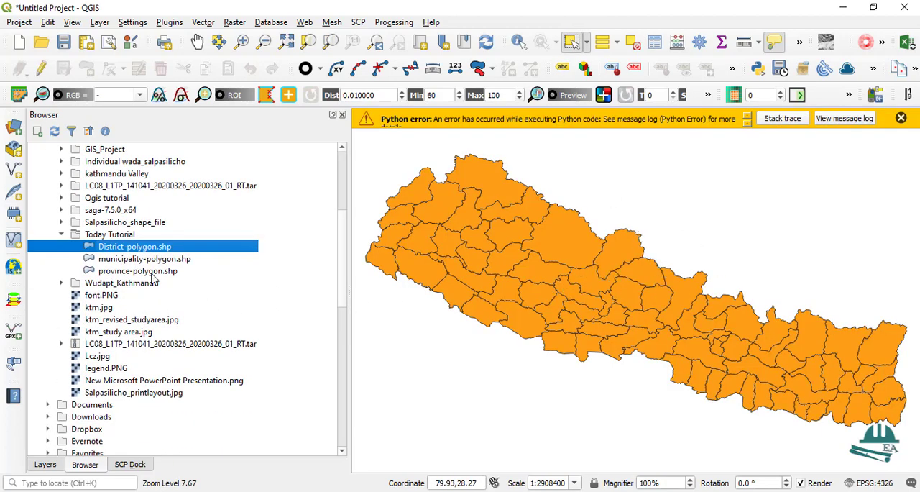
mouse_move(132, 263)
left_mouse_down()
mouse_move(435, 353)
mouse_move(483, 392)
mouse_move(541, 403)
left_mouse_up()
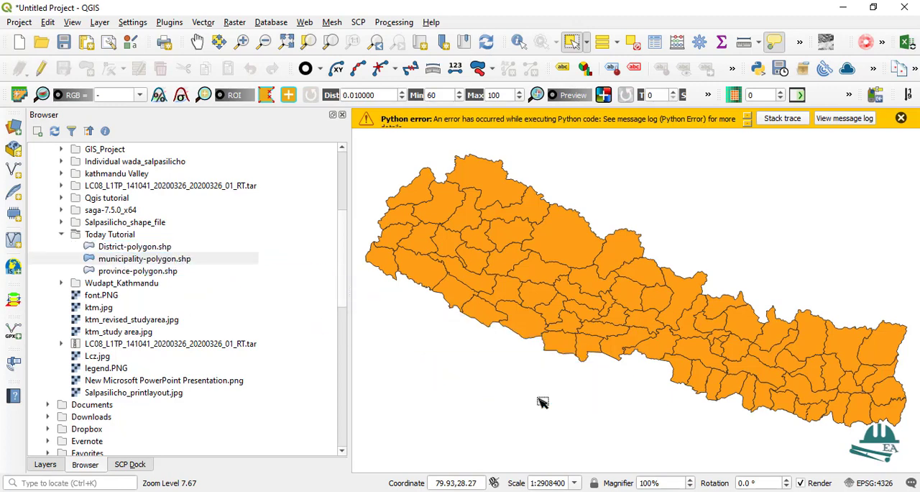
mouse_move(109, 273)
left_mouse_down()
mouse_move(147, 275)
mouse_move(539, 404)
mouse_move(536, 390)
left_mouse_up()
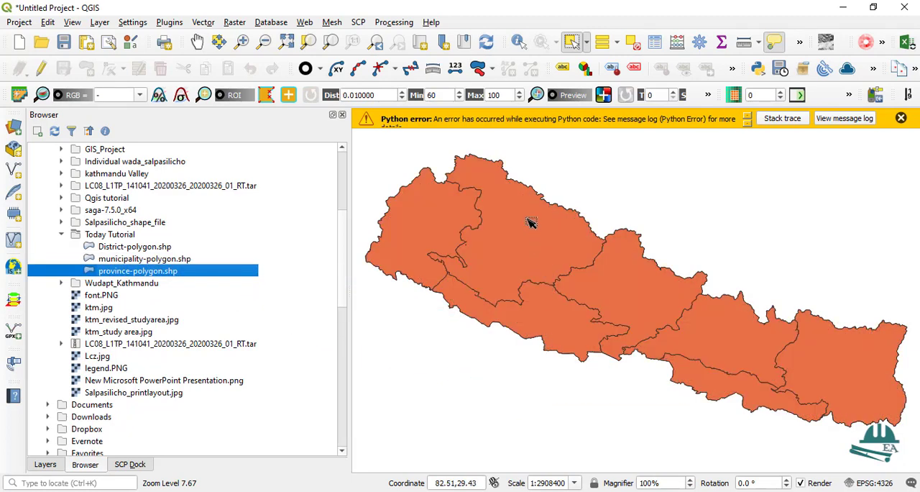
Remove the province, municipality and district polygon layers from the project together
left_click(41, 465)
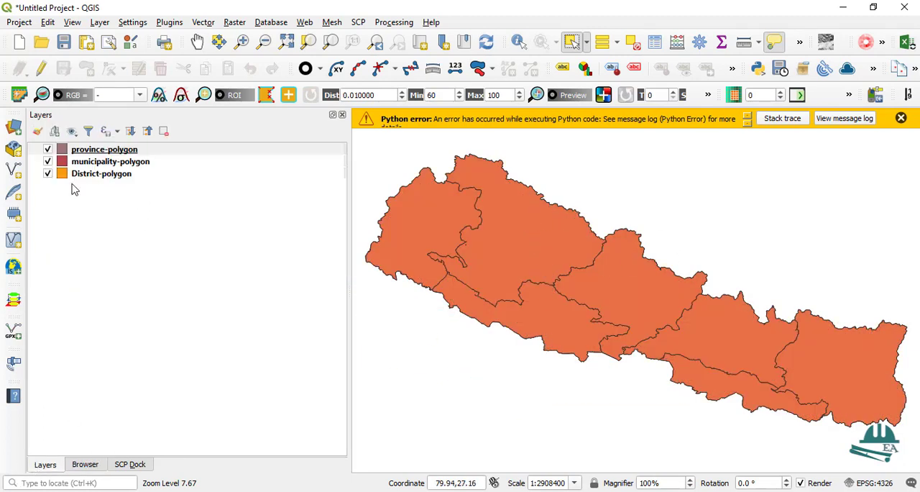
key("ctrl+a")
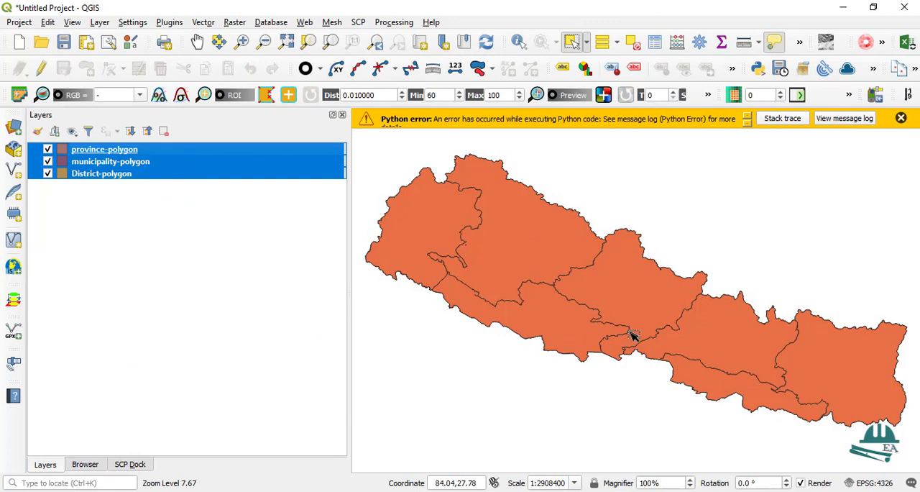
left_click(164, 130)
left_click(445, 271)
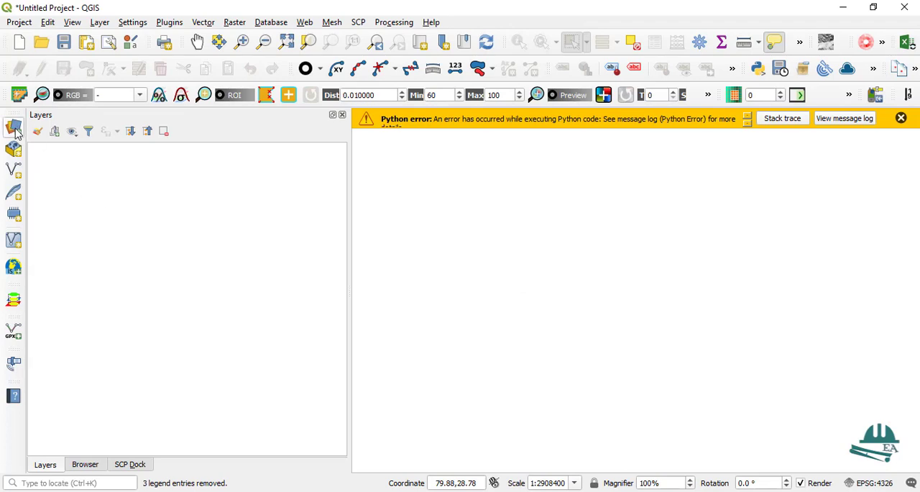
Add District-polygon.shp from the Today Tutorial folder as a vector layer through the Data Source Manager
left_click(14, 128)
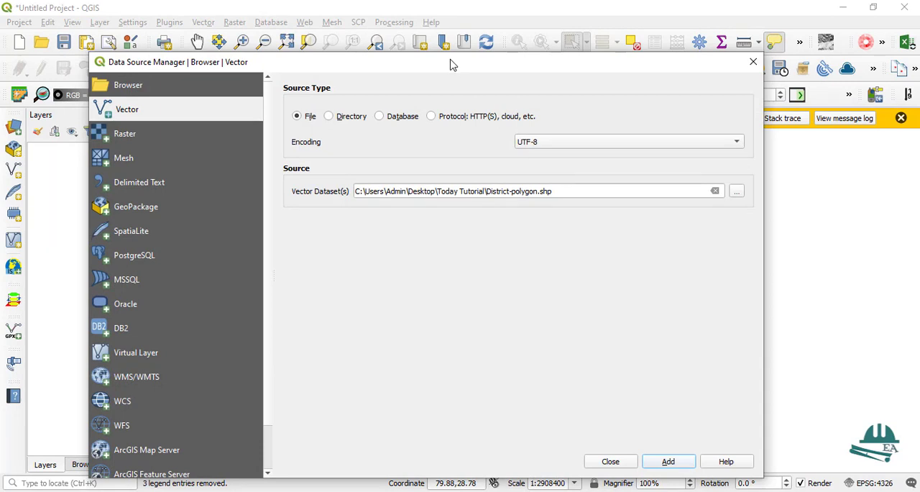
left_click_drag(451, 63, 448, 38)
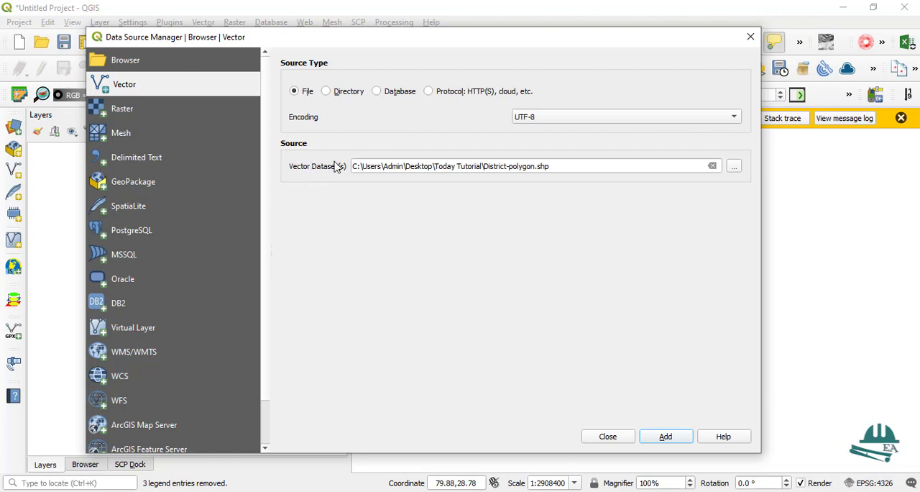
left_click(734, 167)
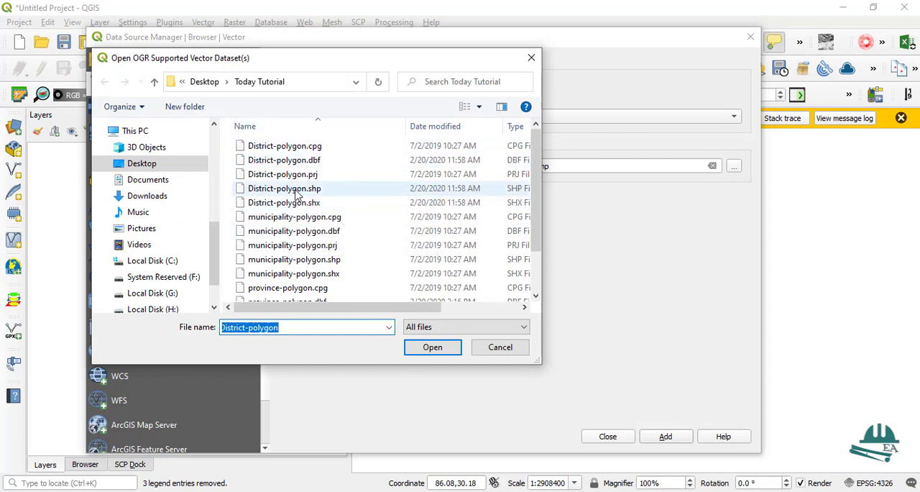
left_click(296, 191)
left_click(433, 347)
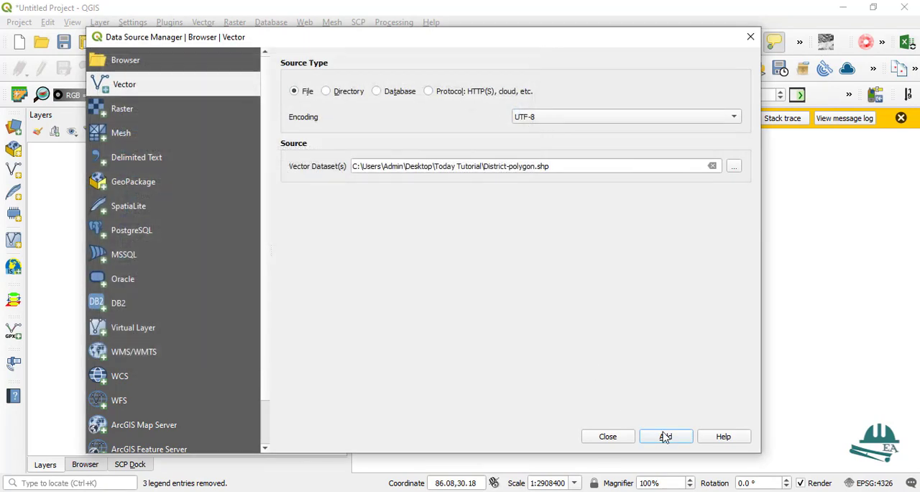
left_click(665, 437)
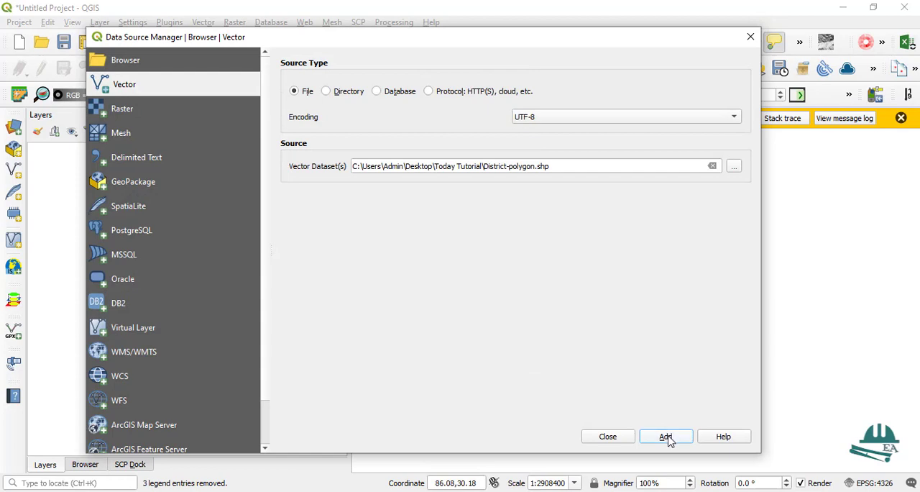
left_click(749, 38)
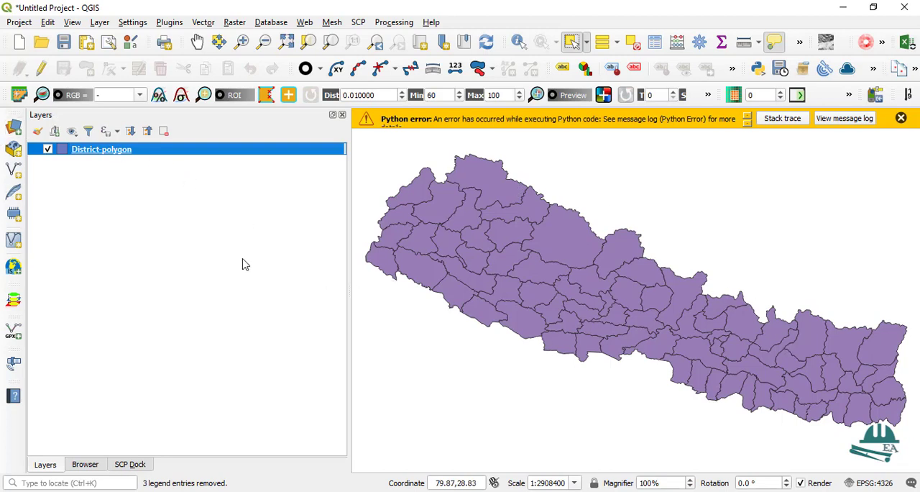
Remove the District-polygon layer and load province-polygon.shp into QGIS from the Today Tutorial folder in File Explorer
key("ctrl+d")
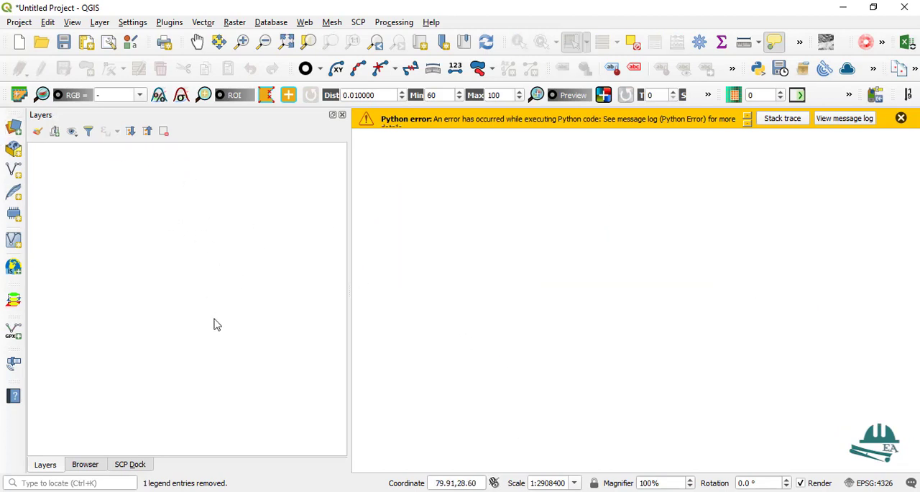
left_click(429, 491)
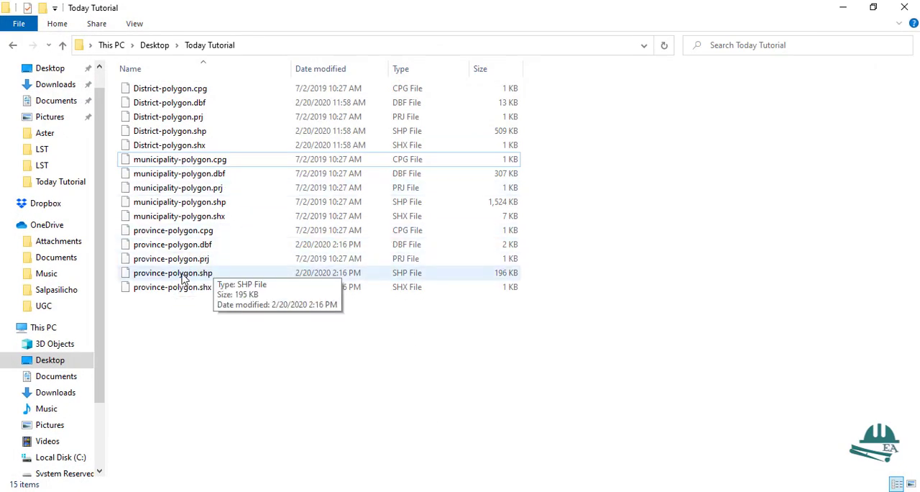
mouse_move(184, 279)
left_mouse_down()
mouse_move(299, 317)
mouse_move(214, 313)
mouse_move(215, 286)
mouse_move(425, 374)
mouse_move(551, 475)
mouse_move(552, 491)
mouse_move(439, 310)
mouse_move(439, 409)
left_mouse_up()
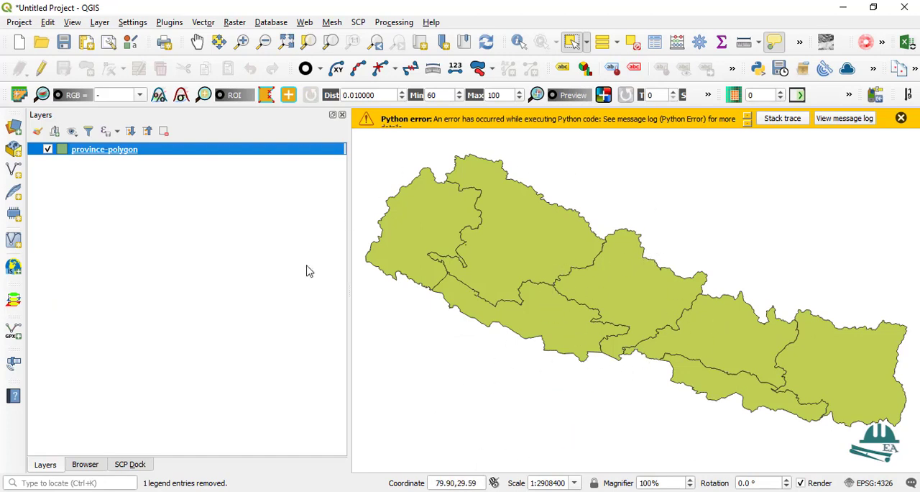
left_click(84, 465)
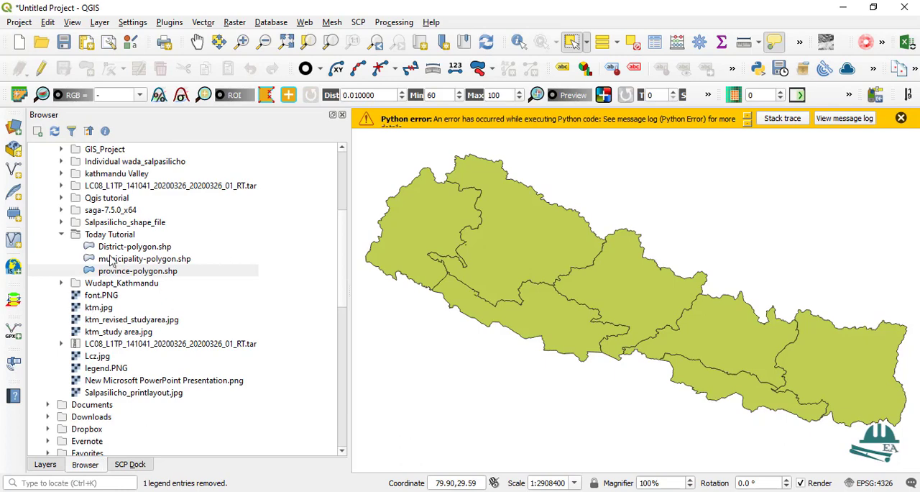
left_click(49, 464)
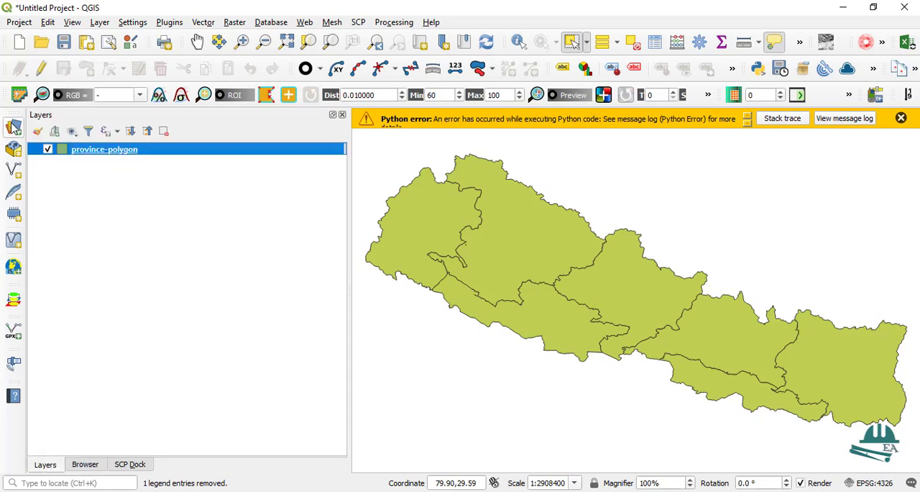
left_click(476, 491)
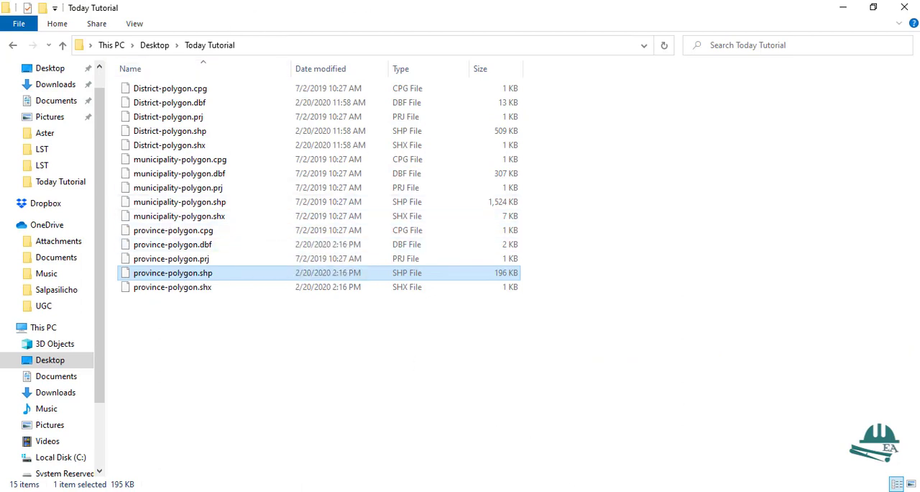
left_click(547, 490)
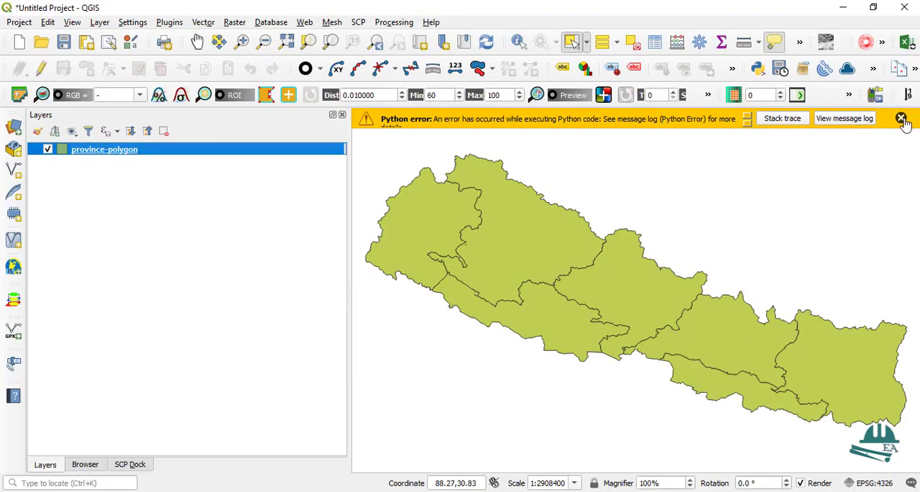
Dismiss the Python error message and select the large province second from the west using Select Feature(s)
left_click(908, 125)
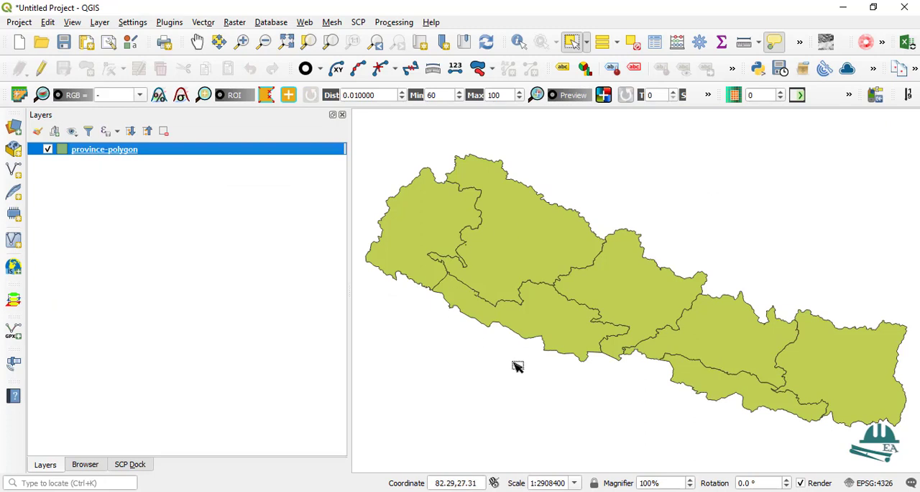
scroll(579, 255, "down", 1)
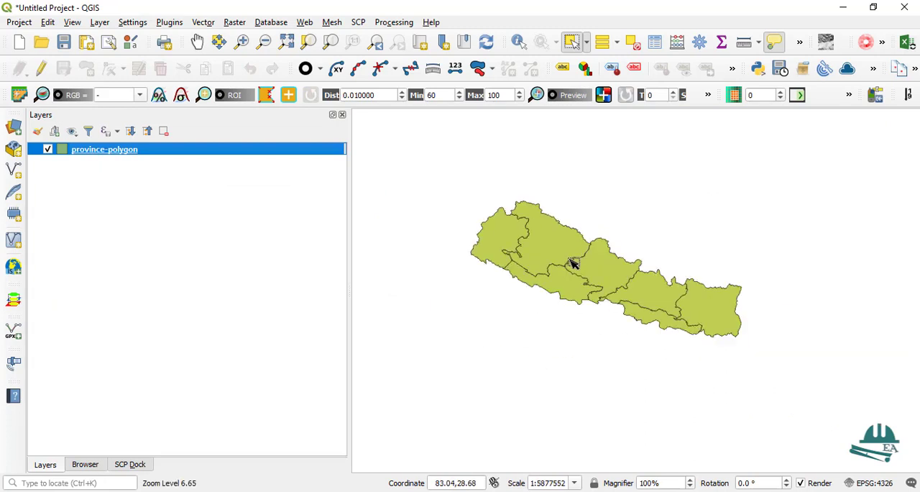
scroll(577, 260, "up", 1)
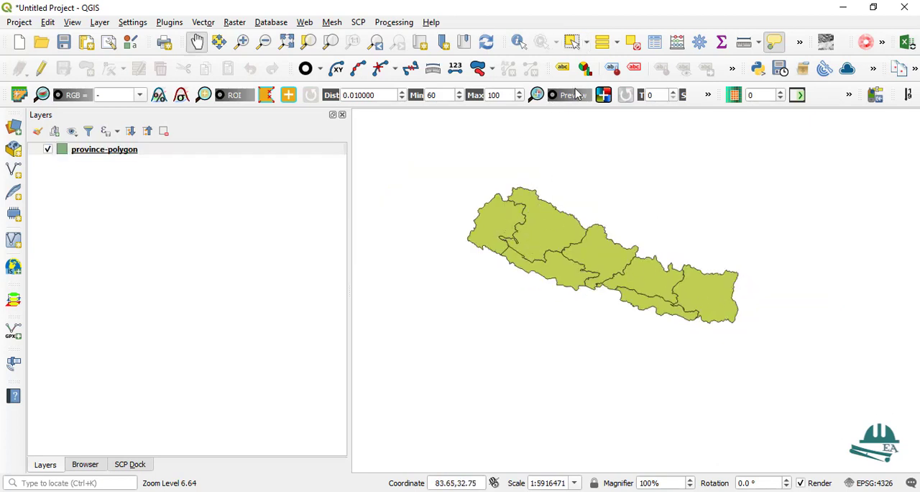
left_click(571, 45)
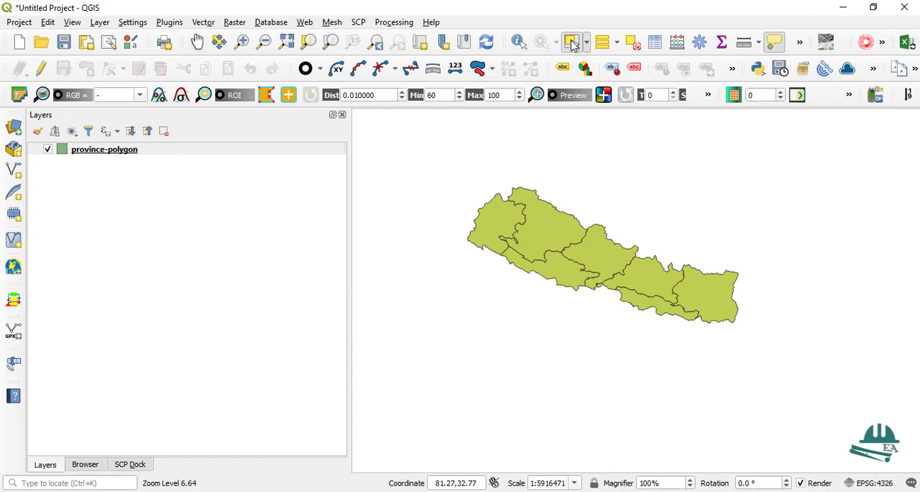
left_click(587, 43)
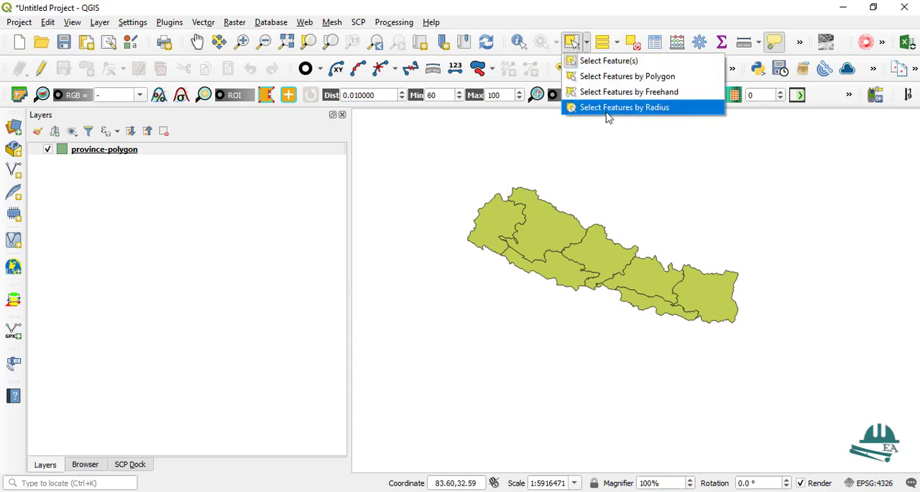
left_click(600, 63)
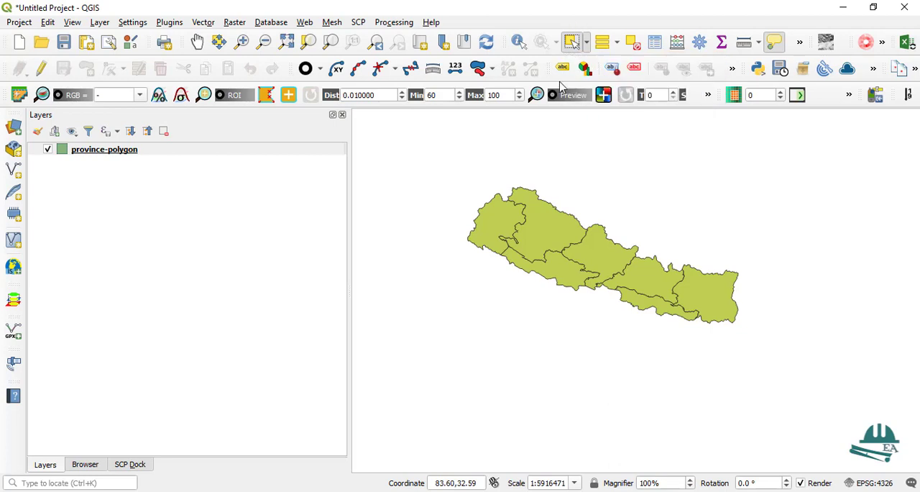
left_click(544, 234)
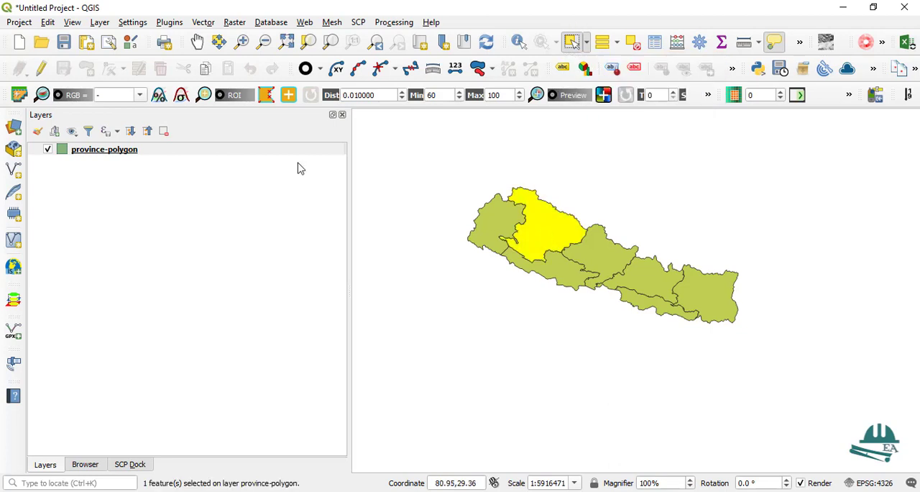
Open the attribute table of the province-polygon layer and enlarge it beside the map
right_click(96, 152)
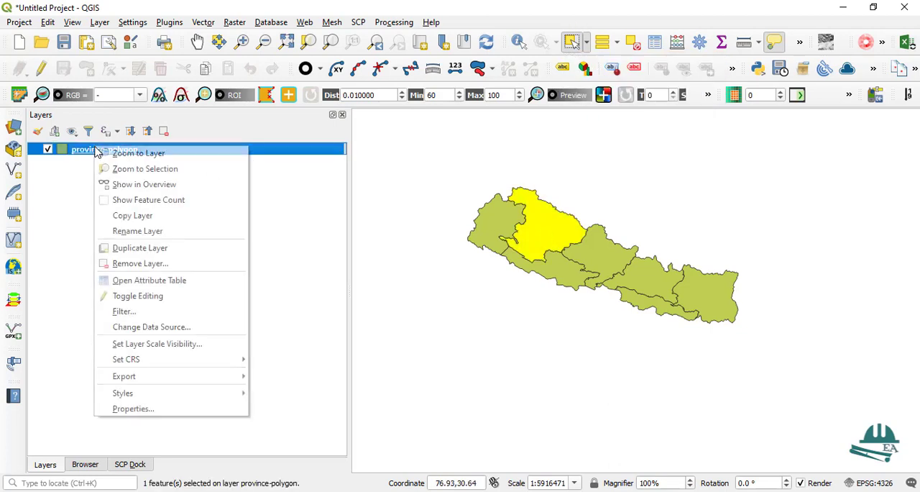
left_click(150, 280)
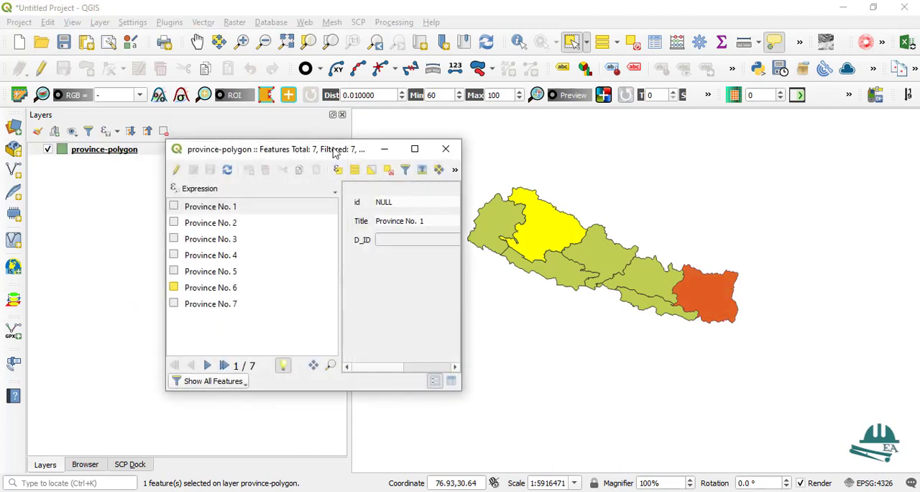
left_click_drag(322, 152, 305, 105)
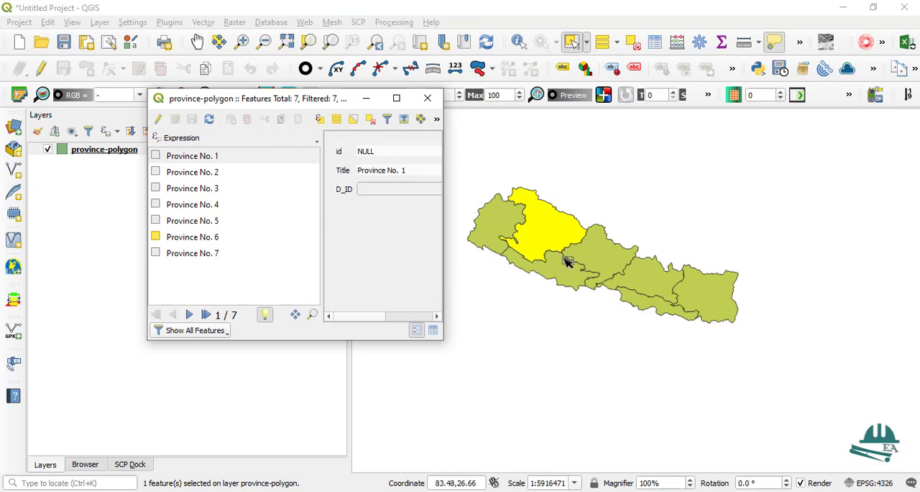
left_click_drag(444, 343, 519, 396)
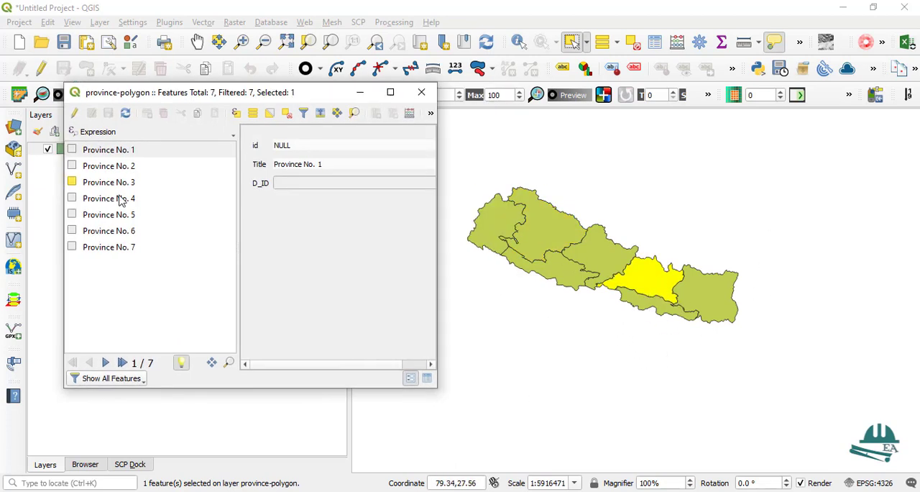
Select Province No. 1, Province No. 2 and Province No. 7 one after another in the attribute table
left_click(106, 153)
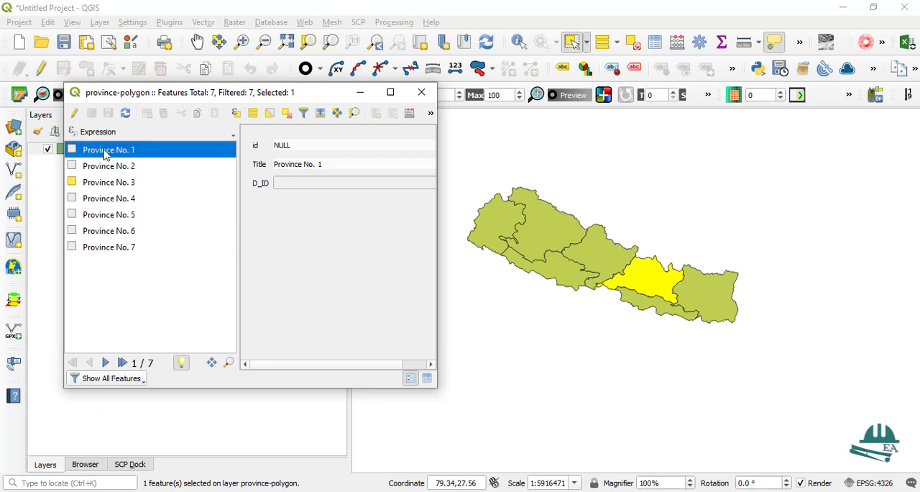
left_click(72, 150)
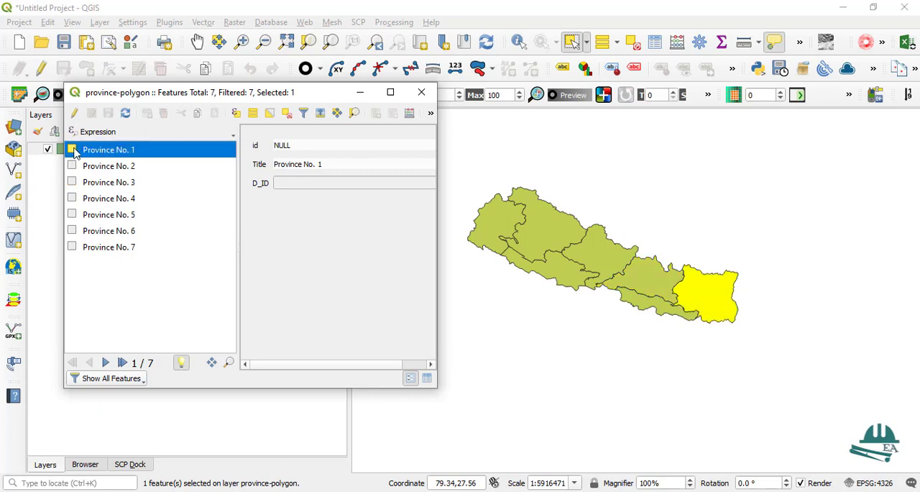
left_click(71, 166)
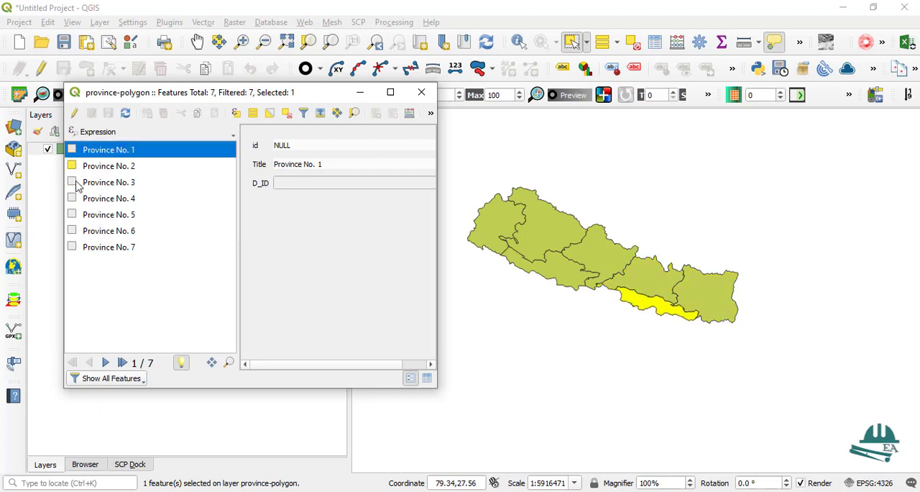
left_click(72, 246)
Close the attribute table, deselect all provinces and return to the Pan Map tool
left_click(421, 92)
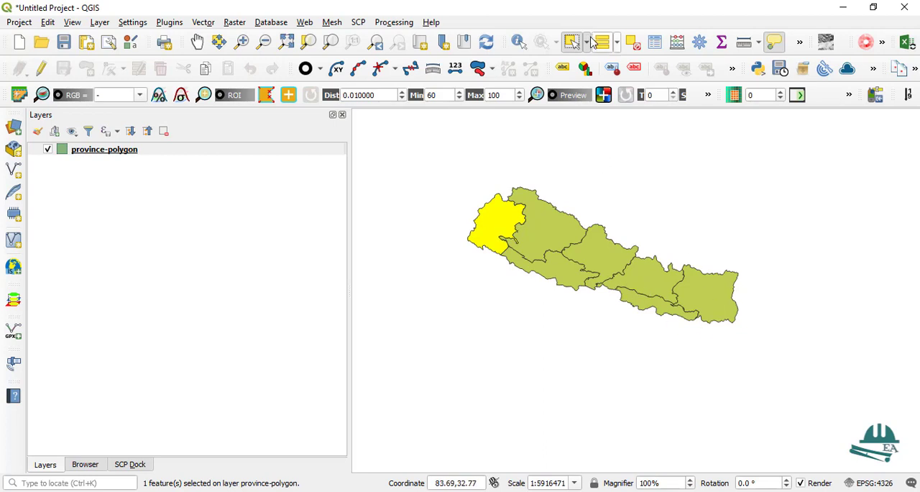
left_click(633, 42)
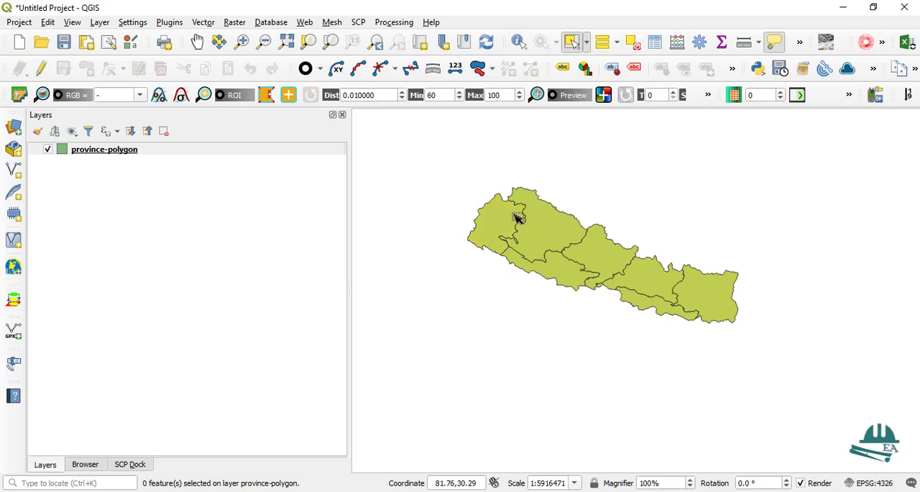
left_click(196, 42)
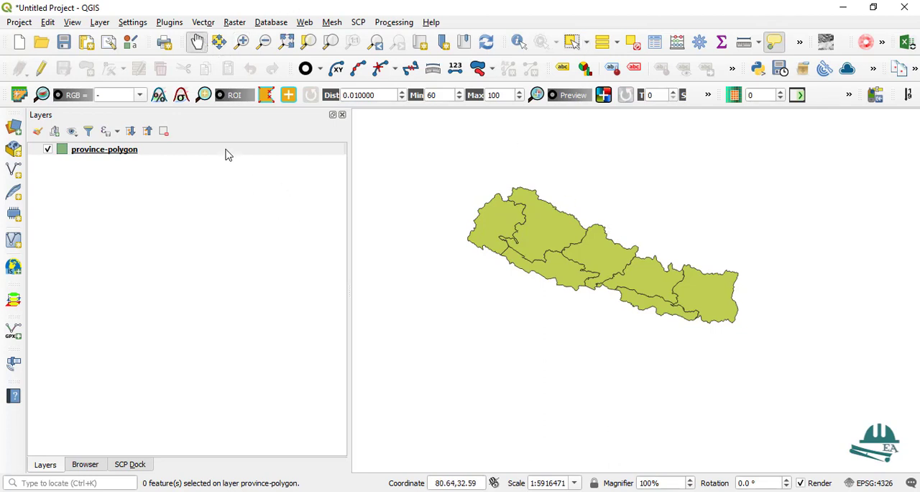
Open the layer properties of province-polygon and review its general information and source settings
right_click(105, 156)
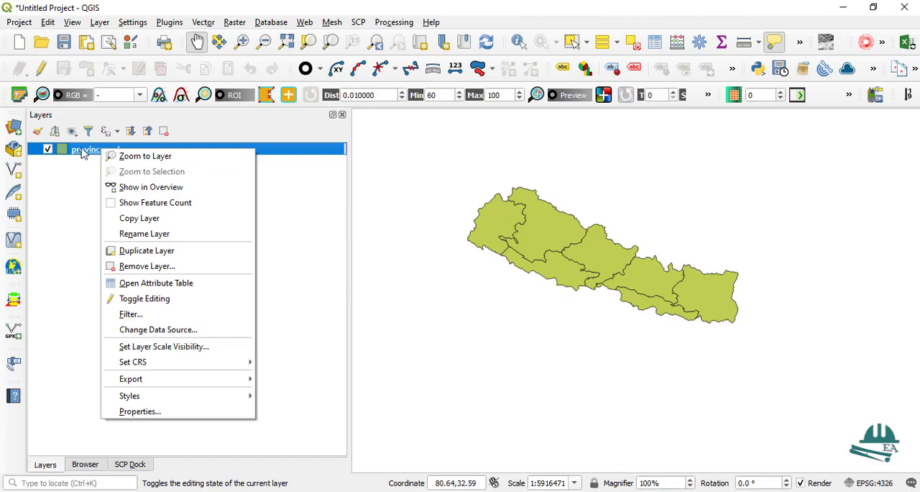
left_click(142, 411)
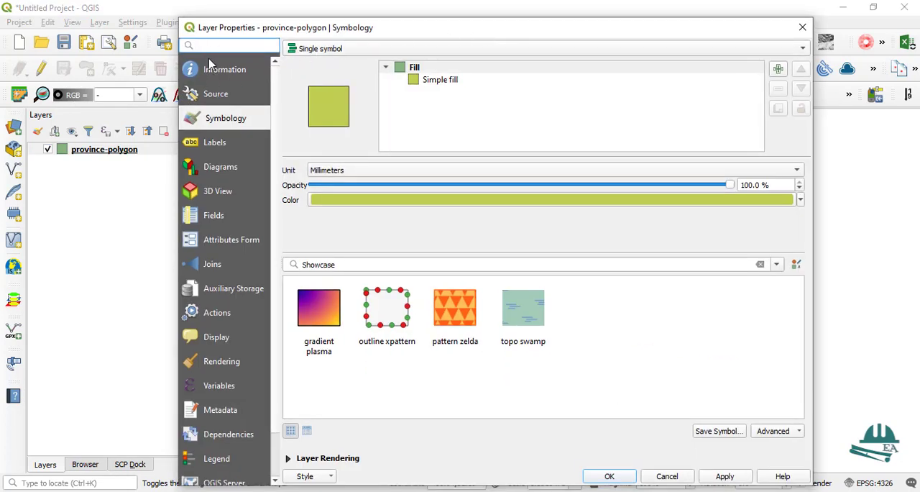
left_click_drag(406, 32, 406, 16)
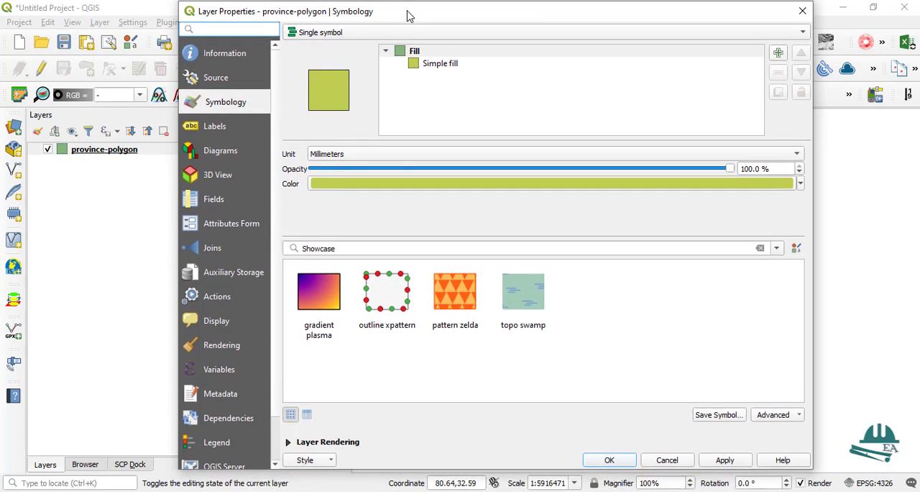
left_click(217, 55)
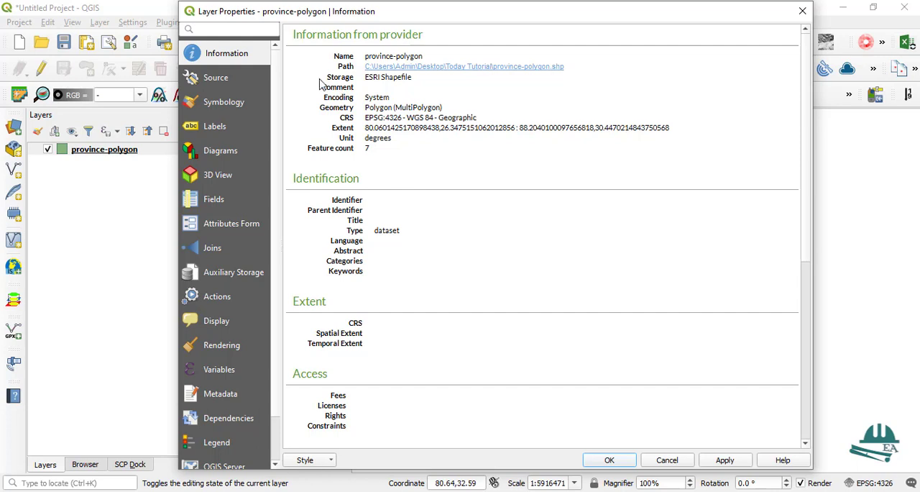
left_click(213, 81)
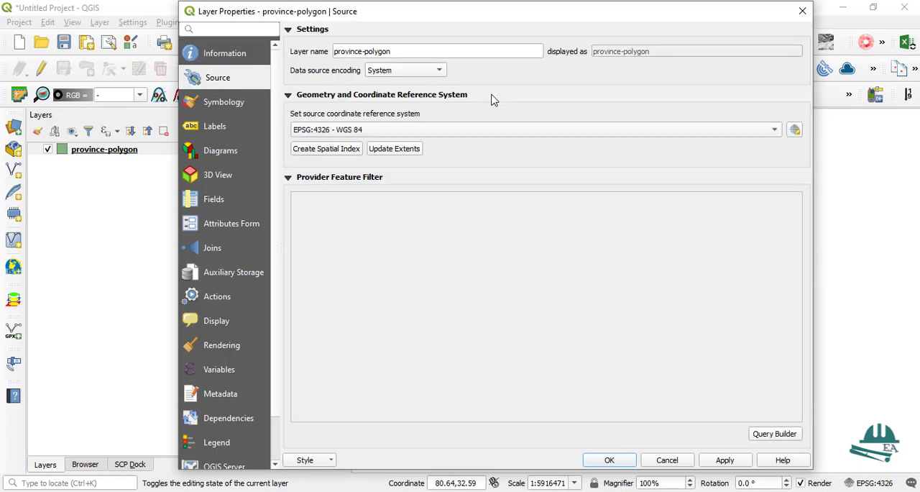
Review the symbology renderer types for province-polygon and keep Single symbol
left_click(215, 105)
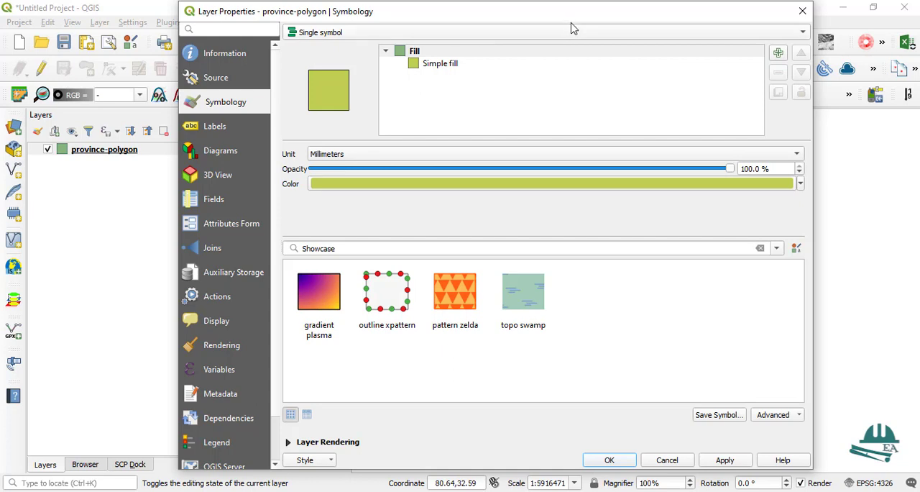
left_click(392, 32)
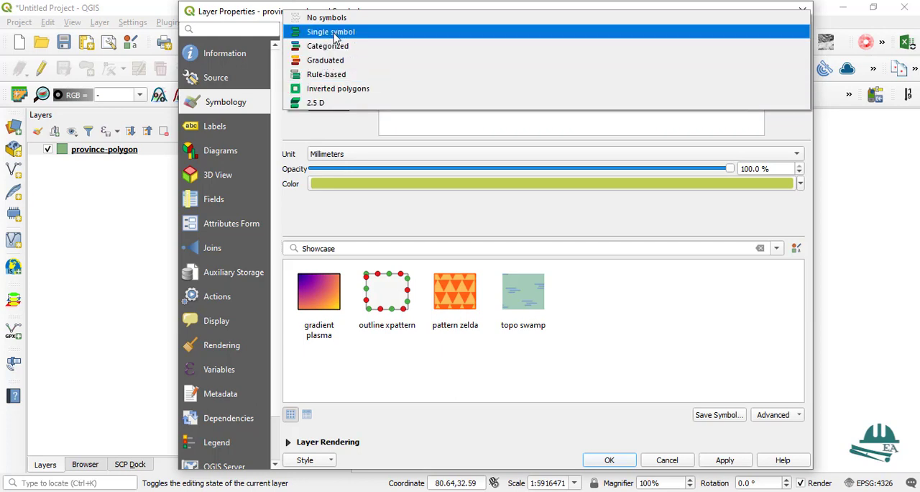
left_click(332, 34)
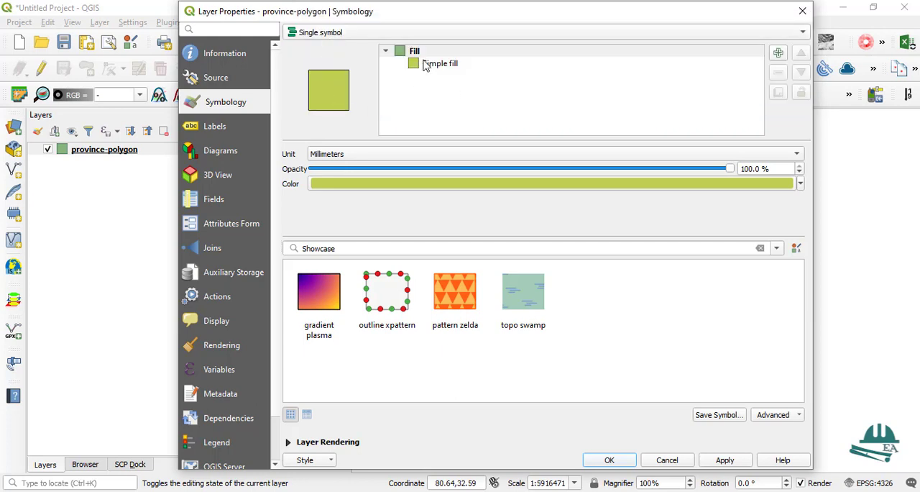
Set the Simple fill color of province-polygon to red, apply it and check the result on the map
left_click_drag(679, 11, 498, 27)
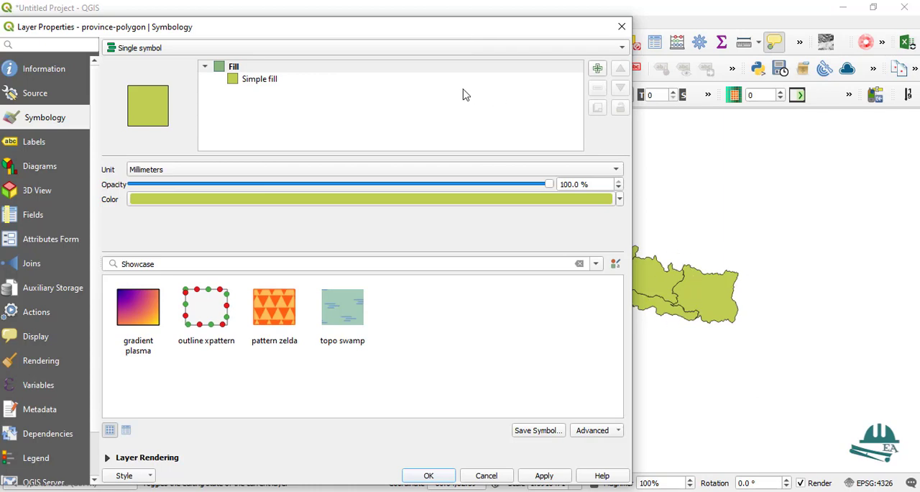
left_click_drag(369, 26, 523, 14)
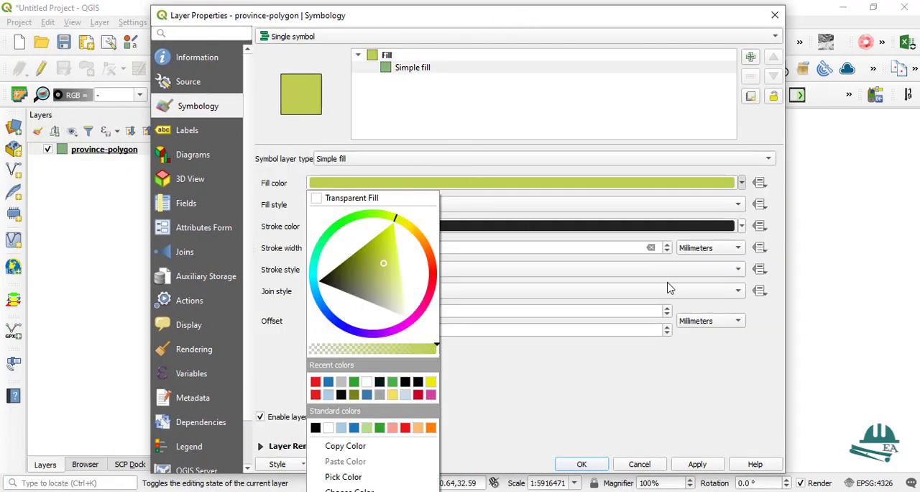
left_click(315, 380)
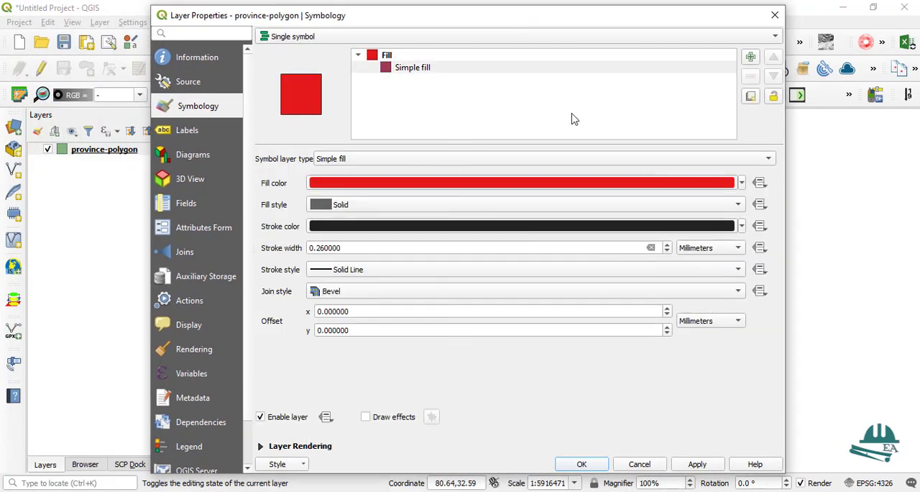
left_click(697, 464)
left_click_drag(655, 24, 345, 263)
left_click_drag(458, 273, 669, 284)
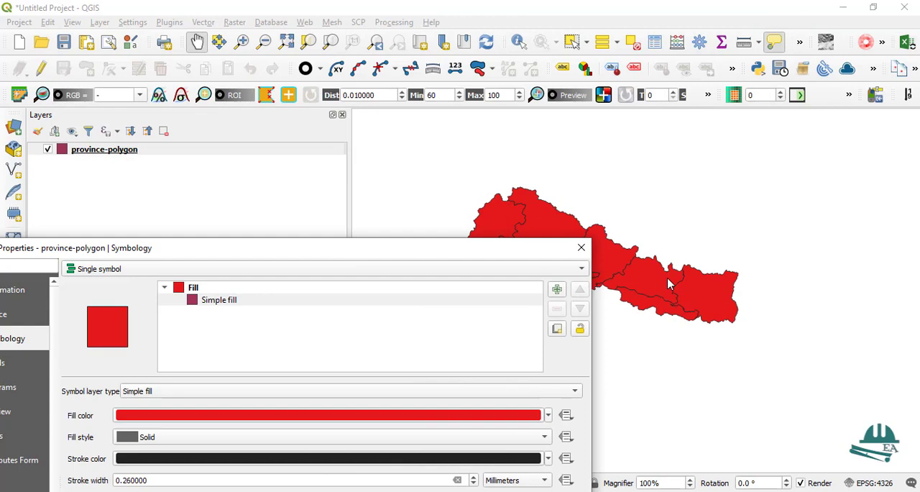
left_click_drag(388, 255, 567, 45)
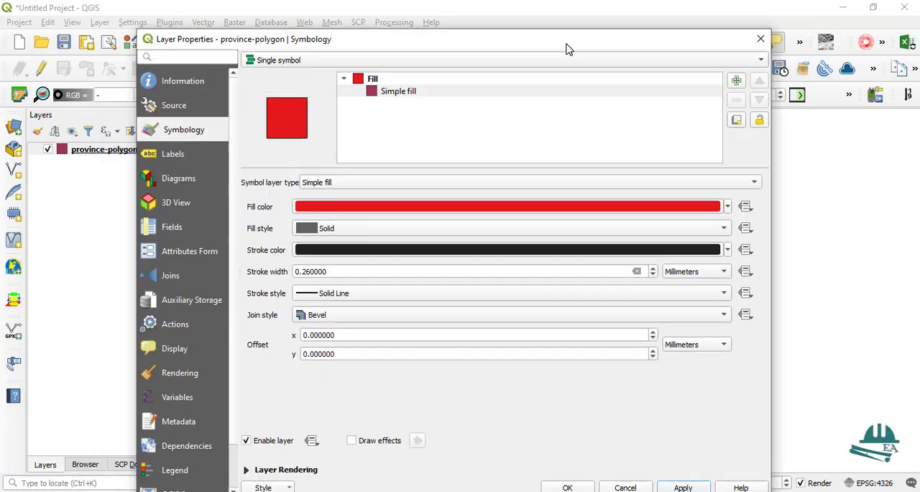
Set the fill color of province-polygon to Transparent Fill, apply it and uncover the map to check the outlines
left_click(726, 206)
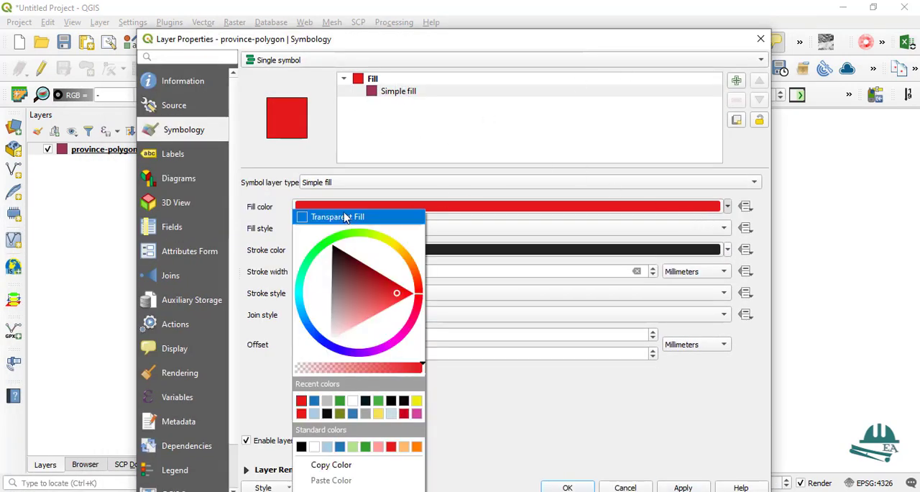
left_click(317, 217)
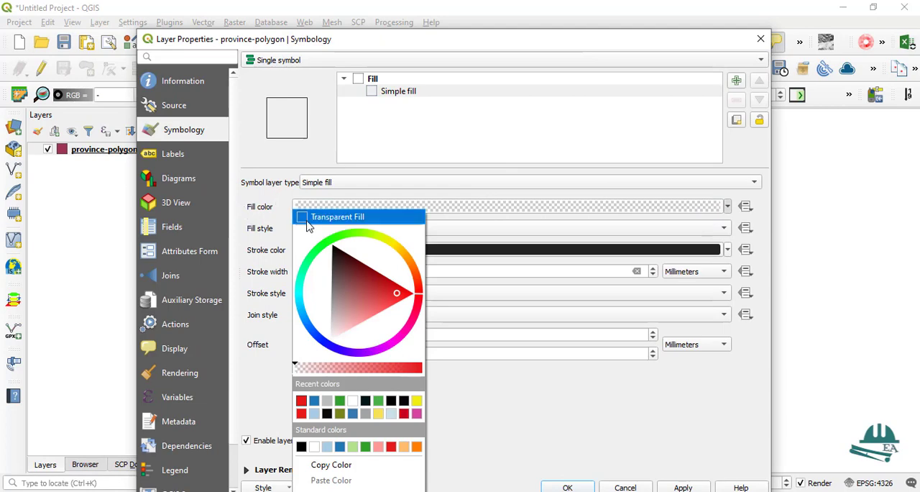
left_click(348, 224)
left_click(682, 487)
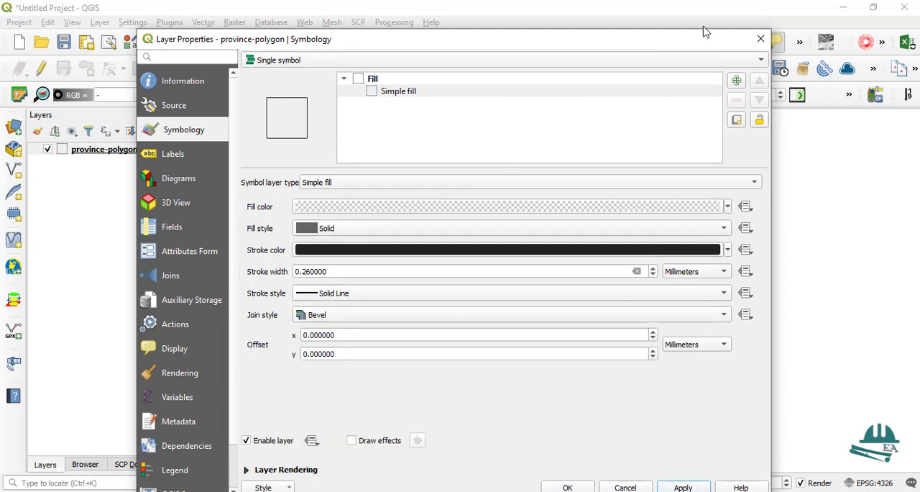
left_click_drag(704, 30, 177, 274)
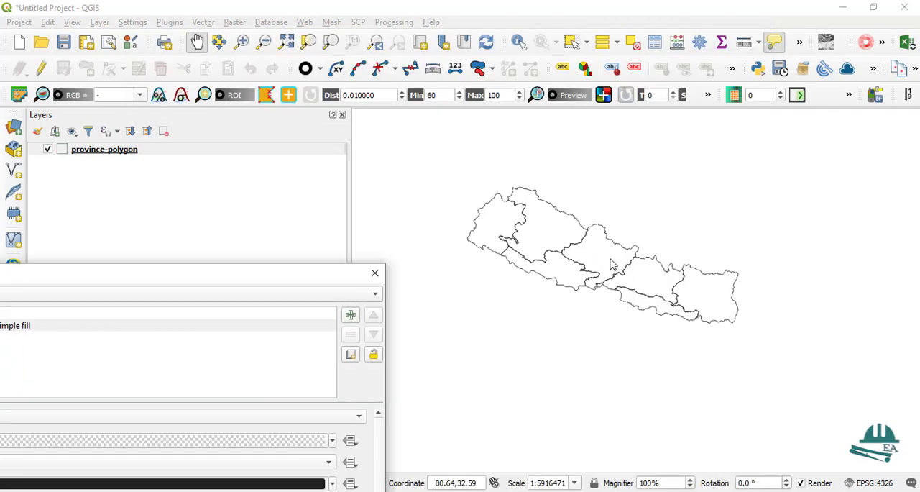
Switch to File Explorer and load District-polygon.shp from the Today Tutorial folder into the QGIS map
key("alt+Tab")
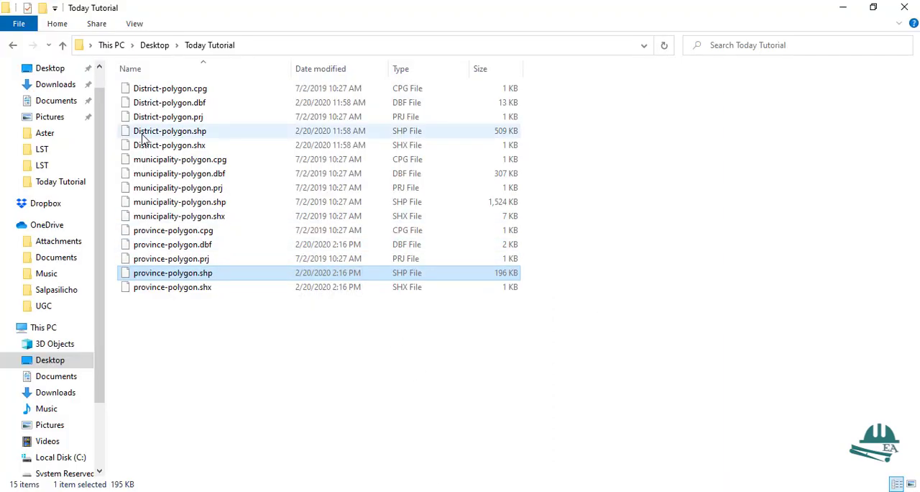
left_click_drag(160, 133, 548, 260)
scroll(549, 260, "up", 2)
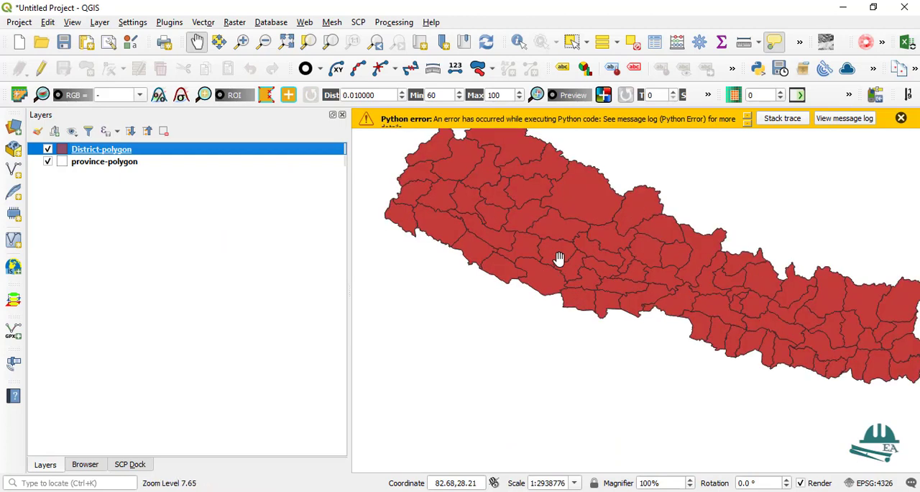
scroll(557, 261, "down", 2)
Give the District-polygon layer's Simple fill a Transparent Fill color, apply it, check the map and close the layer properties
right_click(79, 152)
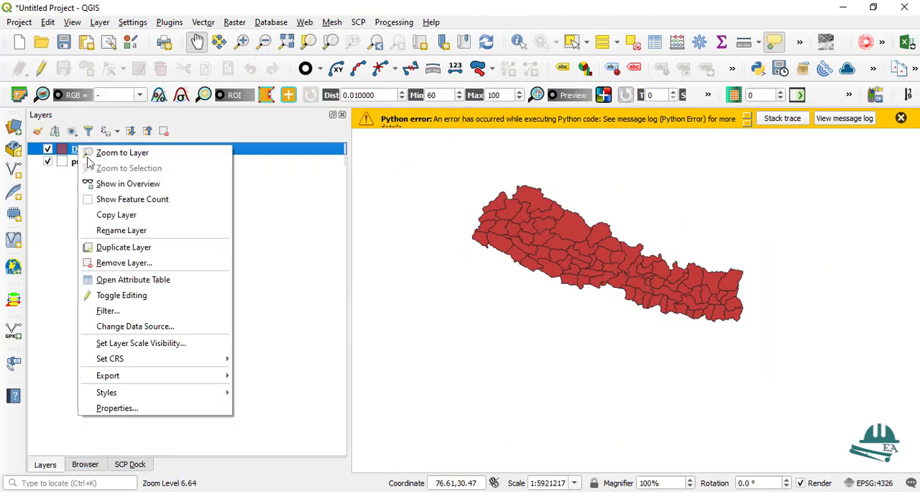
left_click(116, 408)
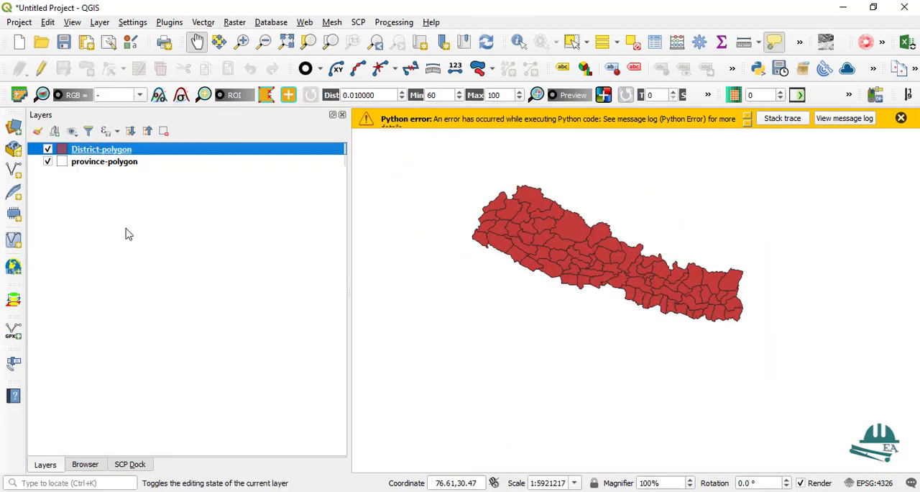
left_click_drag(575, 222, 511, 99)
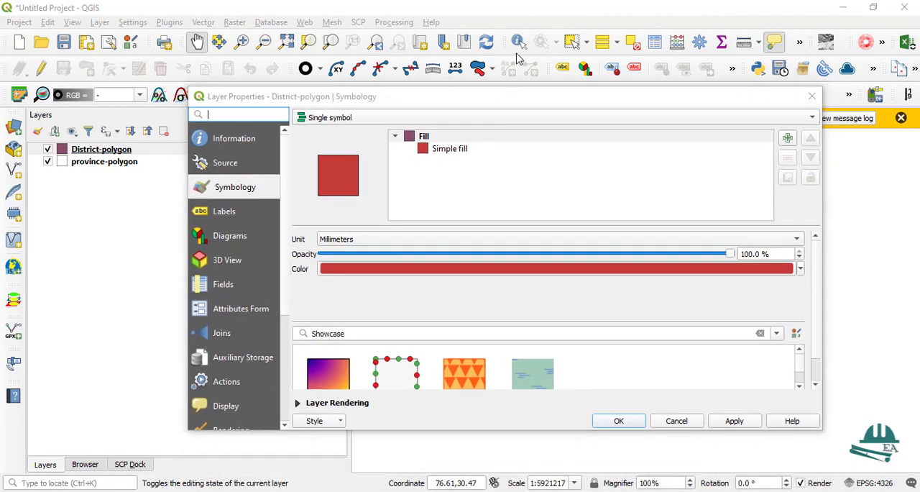
left_click(446, 150)
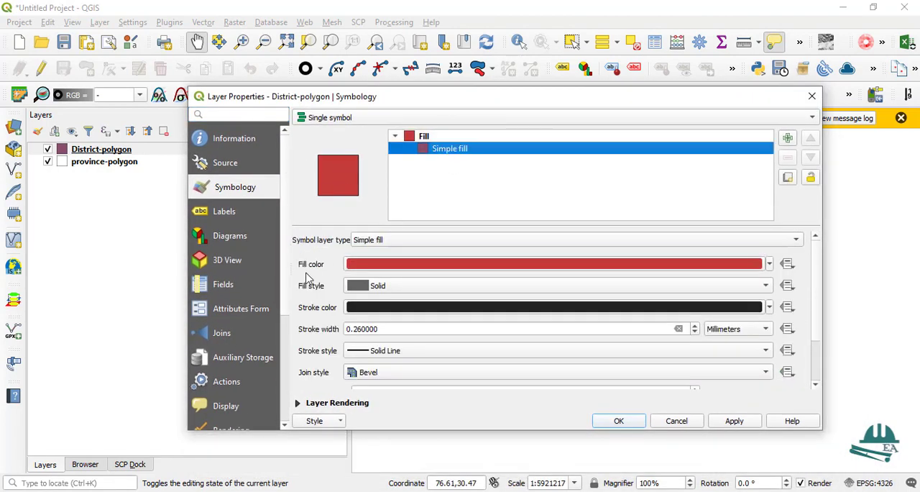
left_click(769, 263)
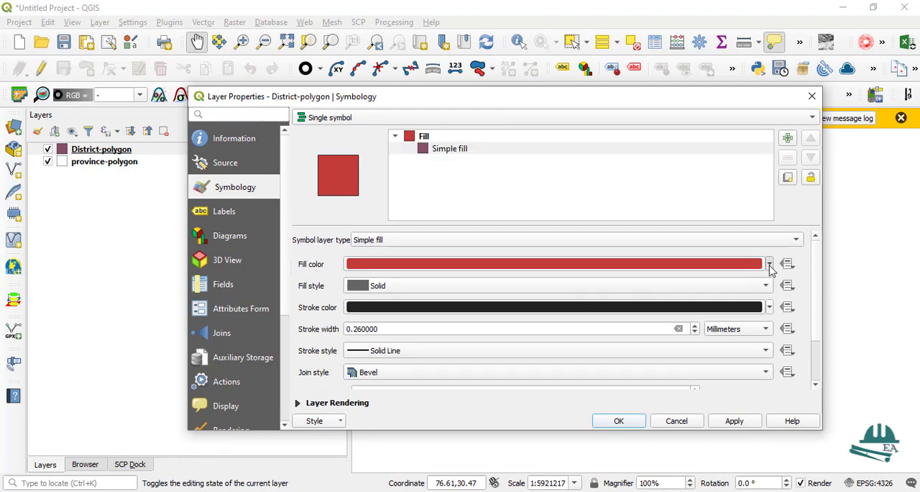
left_click(391, 216)
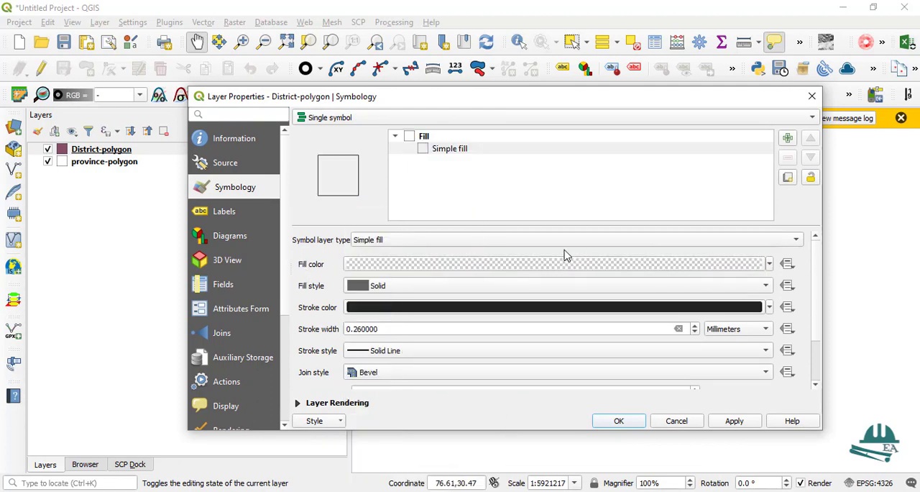
left_click(734, 421)
left_click_drag(769, 102, 499, 332)
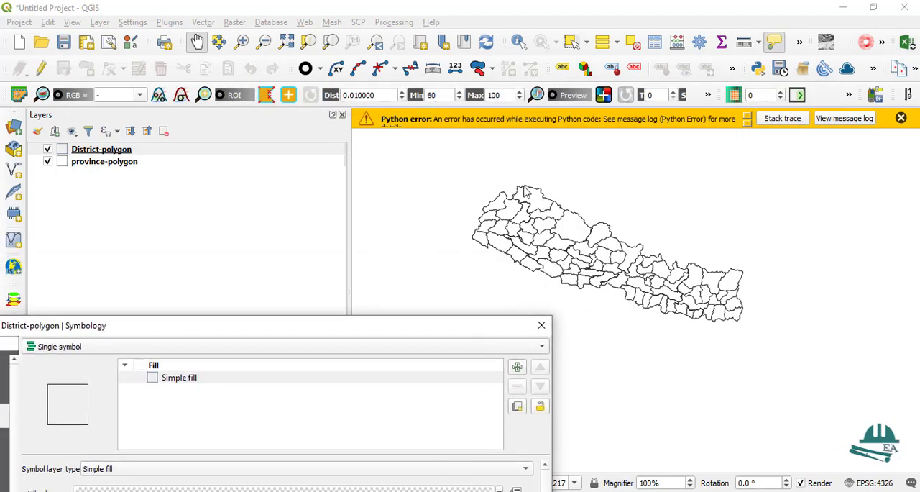
left_click_drag(406, 327, 583, 291)
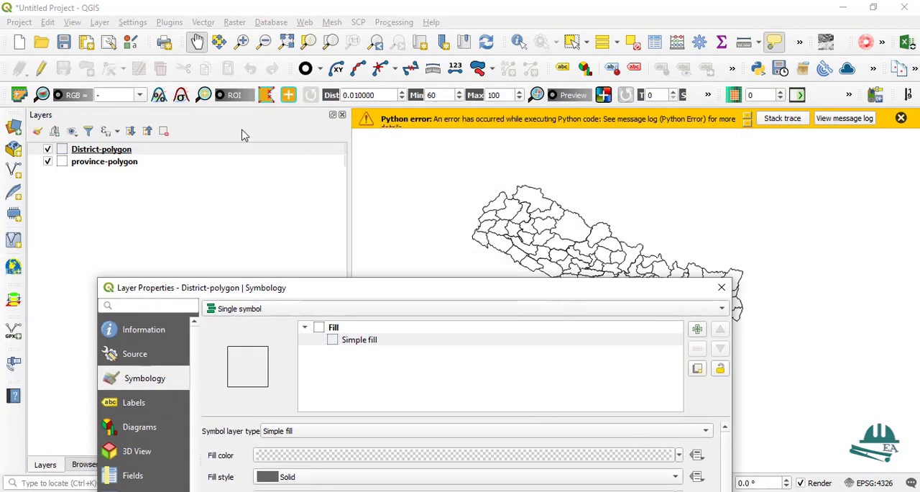
left_click(722, 288)
Place the province-polygon layer above District-polygon and inspect the overlaid boundaries on the map
scroll(551, 243, "up", 2)
scroll(551, 243, "down", 2)
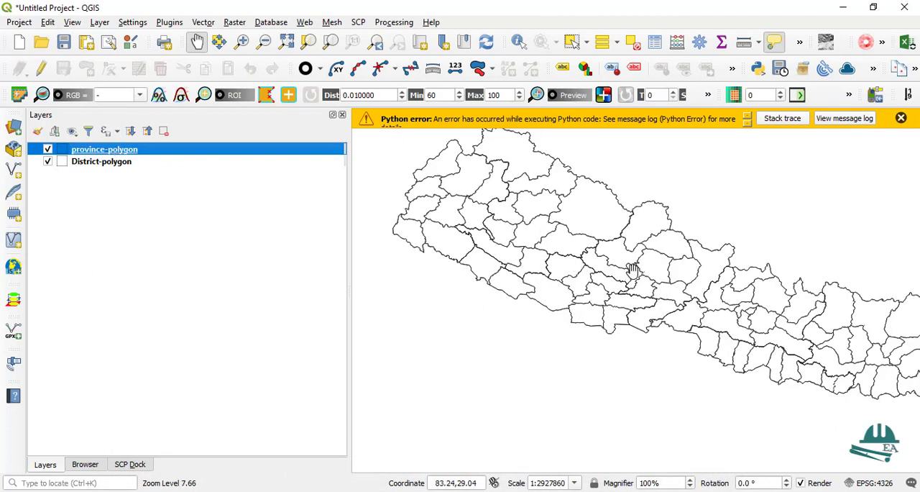
scroll(612, 296, "down", 1)
scroll(628, 319, "down", 1)
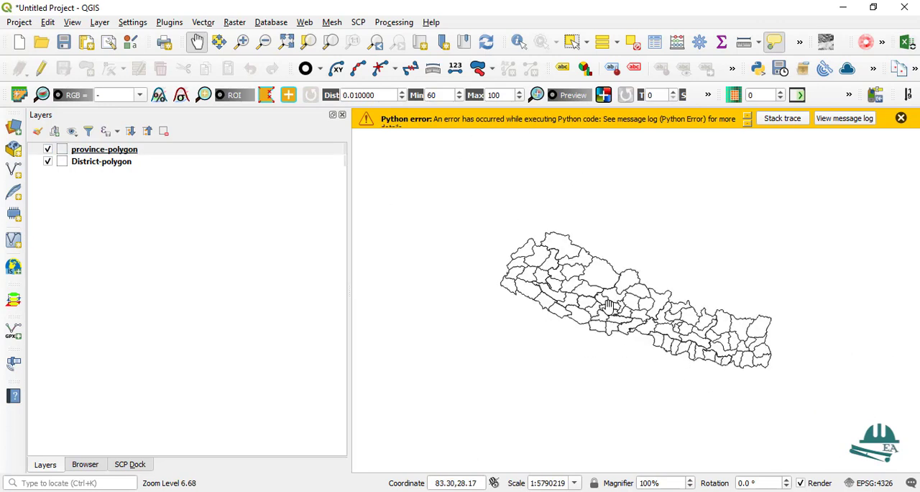
Give the province-polygon layer's Simple fill a red stroke color and a 0.66 mm stroke width, and confirm the layer properties
right_click(104, 150)
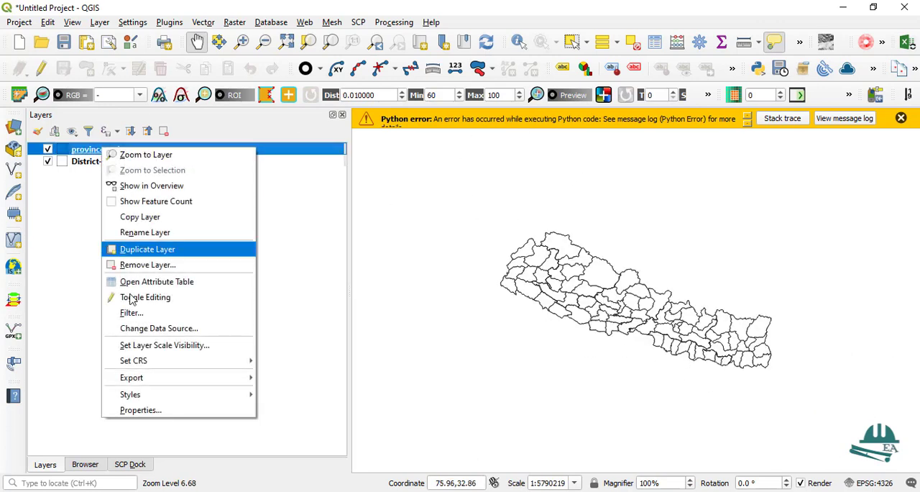
left_click(141, 409)
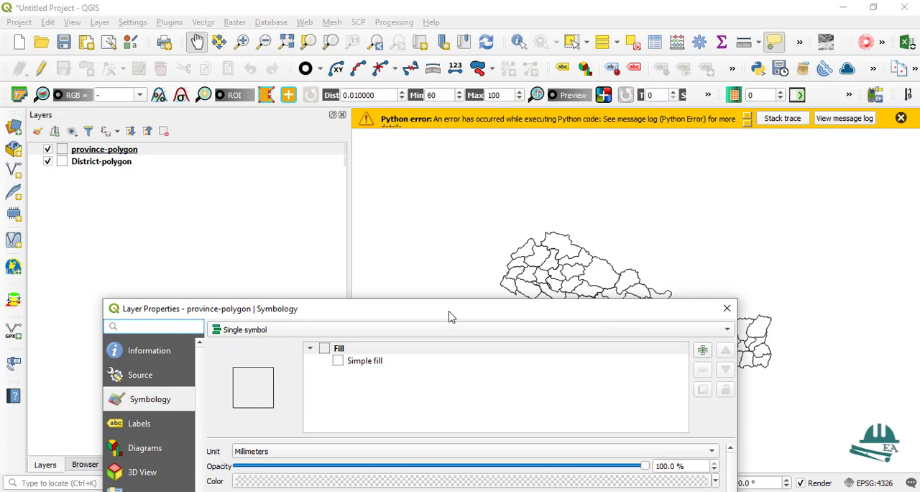
left_click_drag(449, 317, 434, 81)
left_click(338, 125)
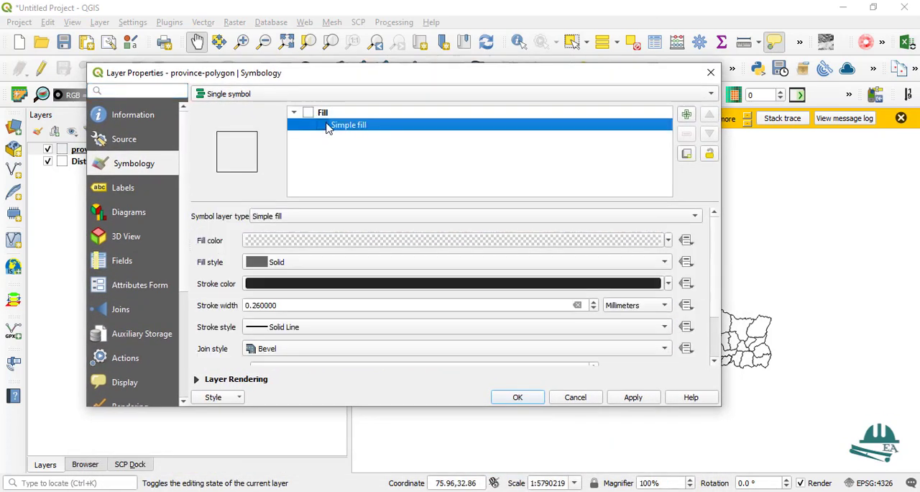
left_click(669, 285)
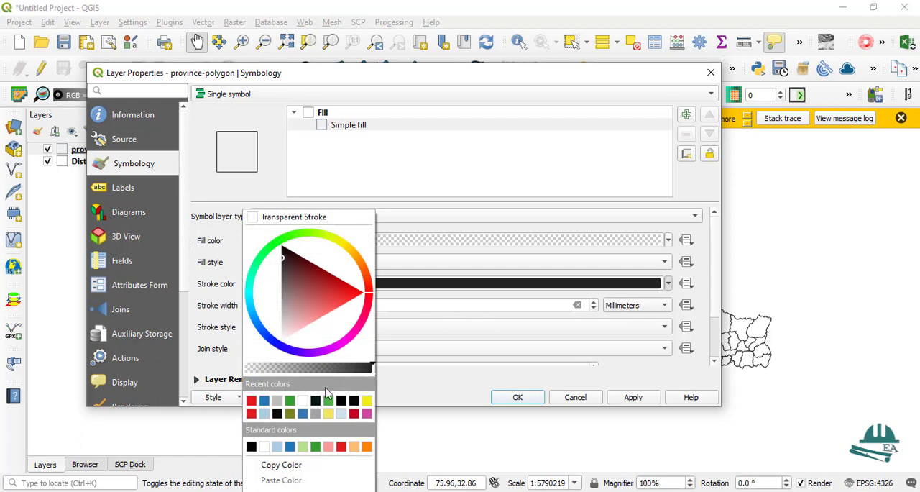
left_click(250, 400)
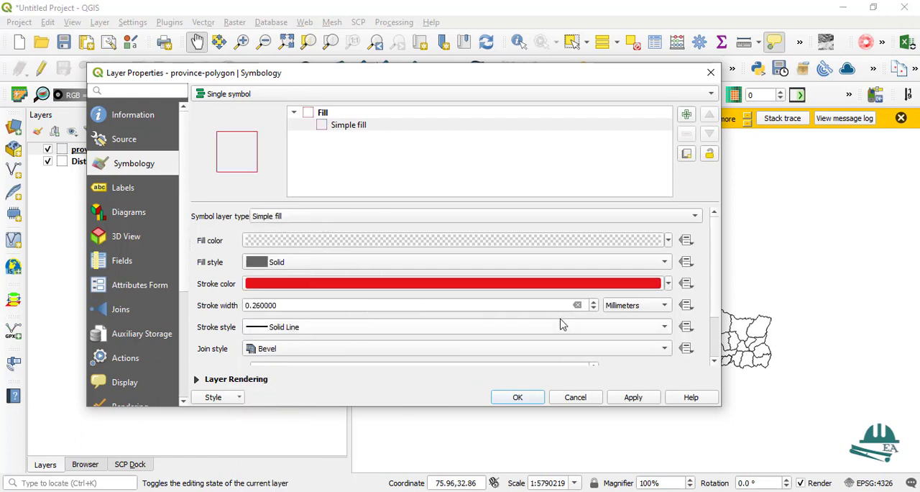
left_click(593, 302)
left_click(594, 303)
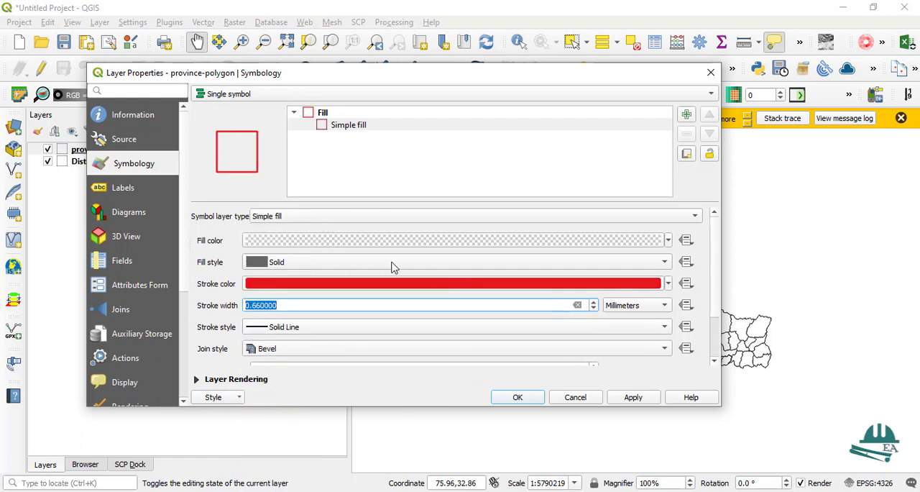
left_click(514, 398)
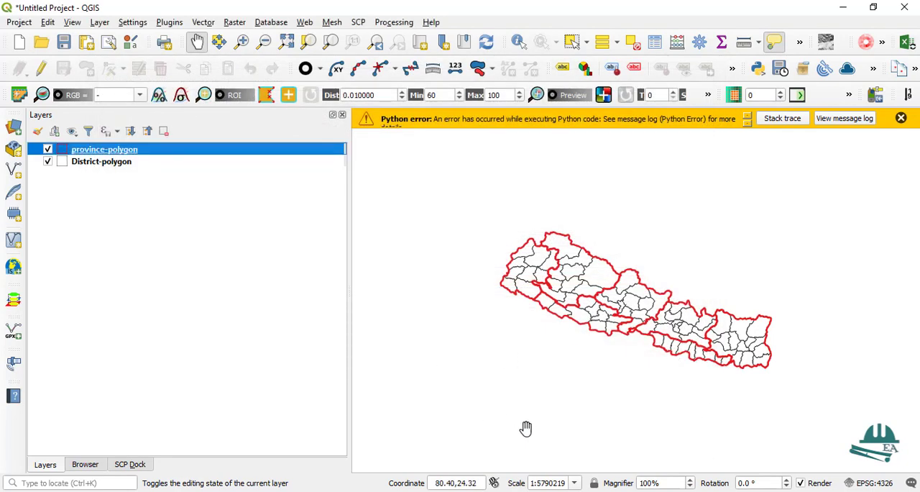
Examine the red province boundaries over the black district boundaries across the map, both close up and as a whole
scroll(609, 318, "up", 2)
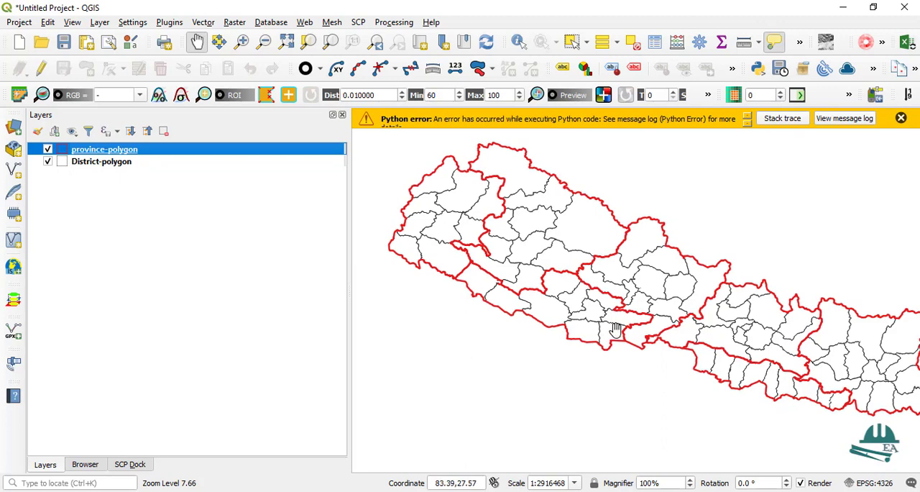
scroll(610, 317, "down", 2)
scroll(615, 321, "up", 1)
scroll(561, 310, "up", 1)
scroll(536, 262, "down", 1)
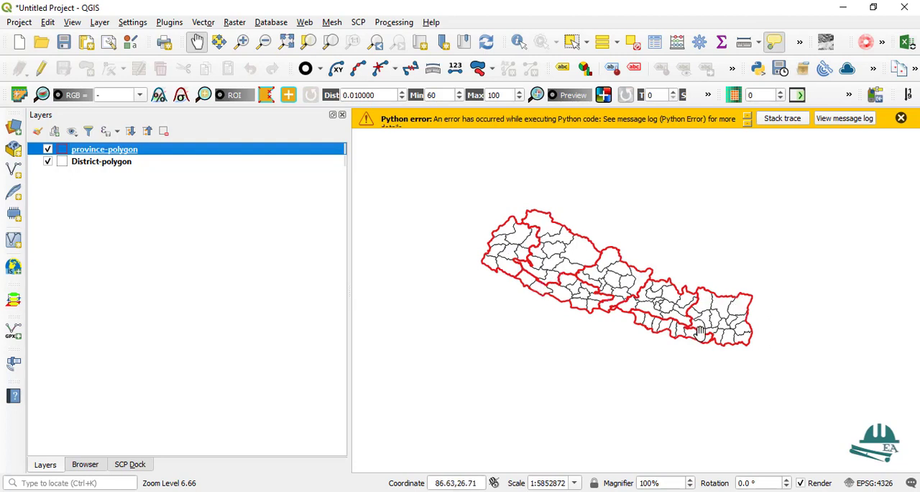
mouse_move(699, 331)
scroll(624, 310, "up", 1)
scroll(638, 299, "down", 1)
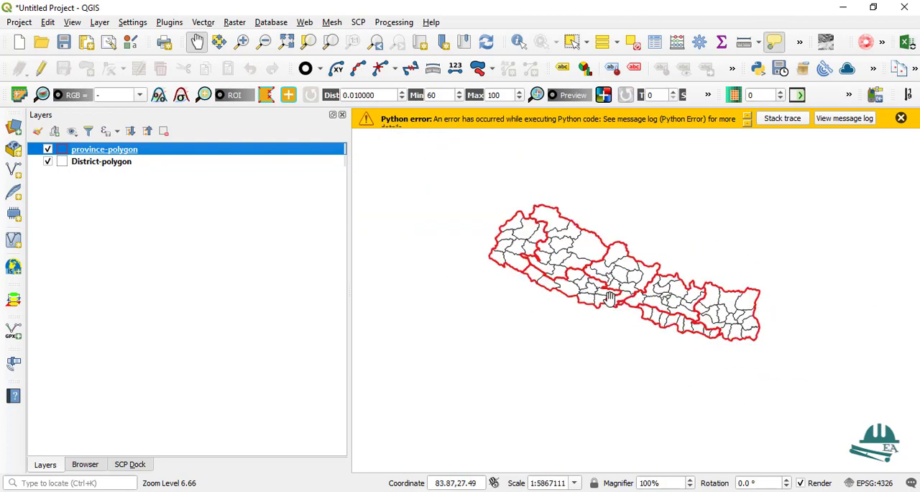
scroll(599, 275, "up", 1)
scroll(599, 274, "down", 1)
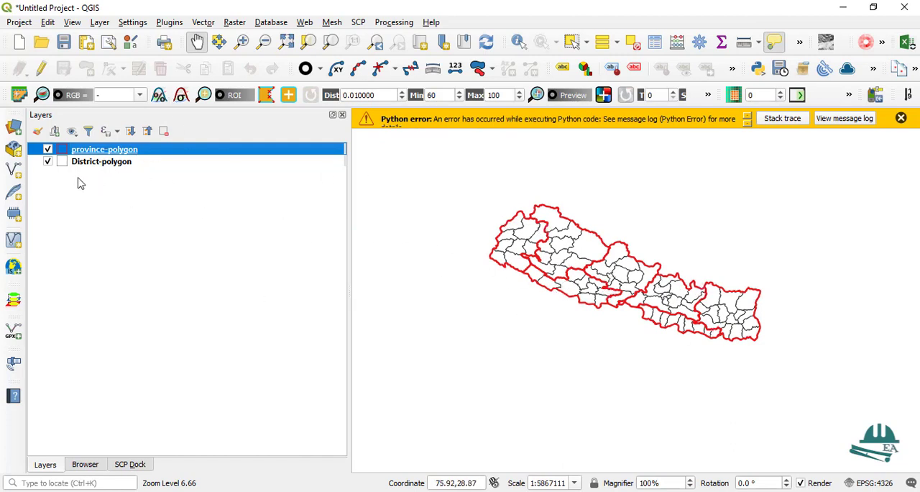
Remove the District-polygon layer from the project
left_click(102, 163)
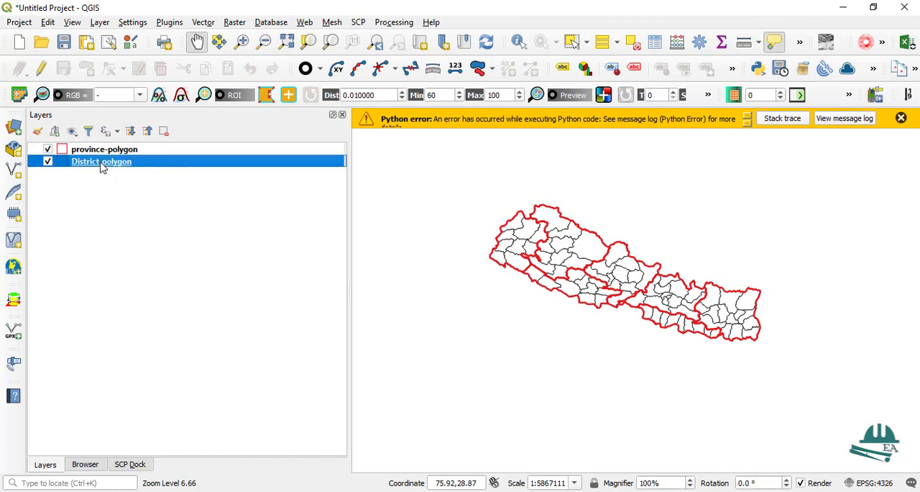
left_click(48, 161)
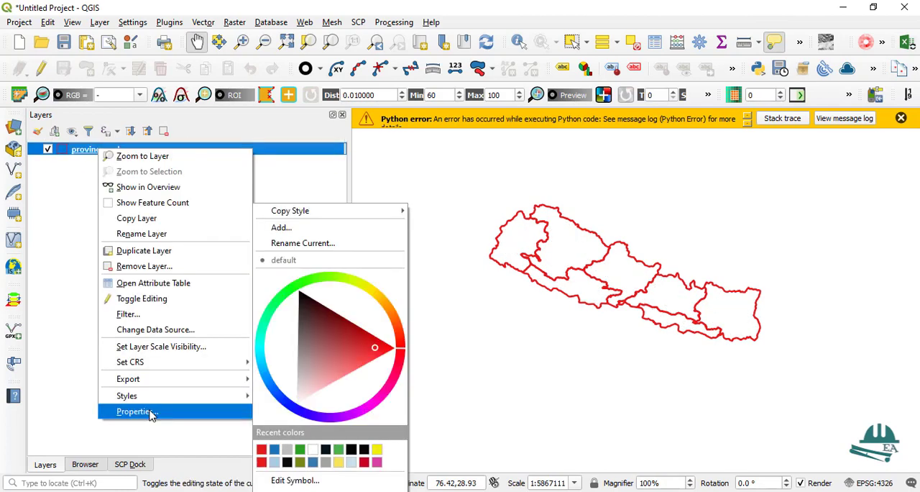
left_click(164, 409)
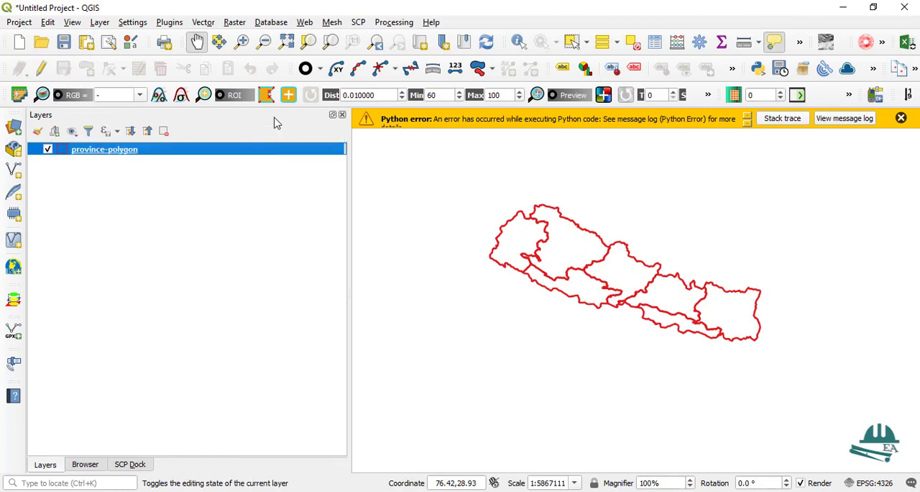
Switch the province-polygon layer's symbology to Categorized, using the Title field as its value
right_click(101, 149)
left_click(169, 413)
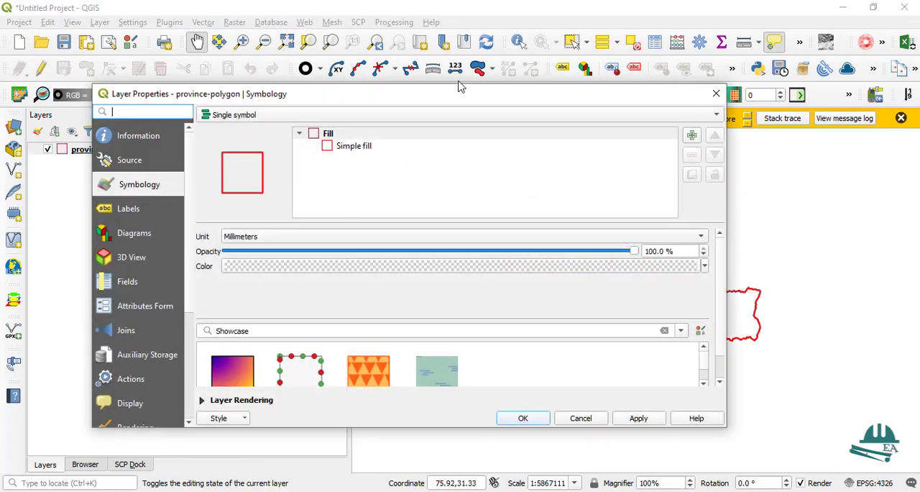
left_click_drag(458, 90, 464, 68)
left_click(230, 86)
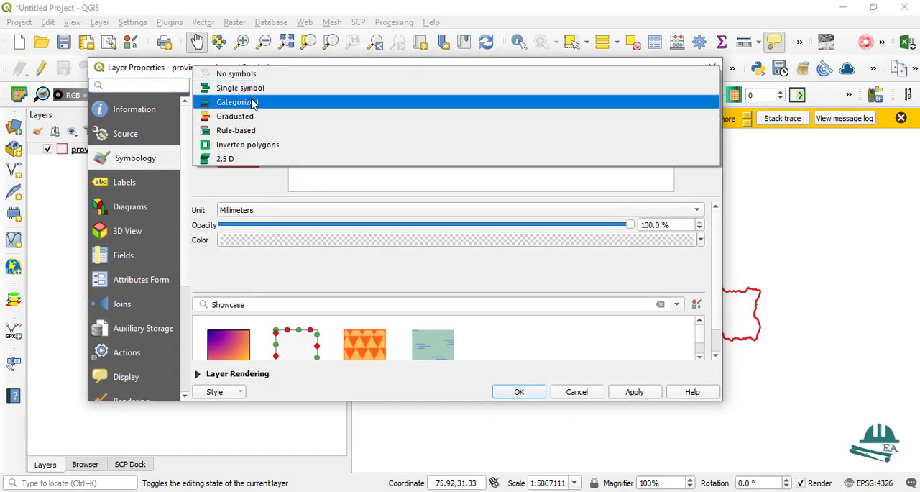
left_click(253, 101)
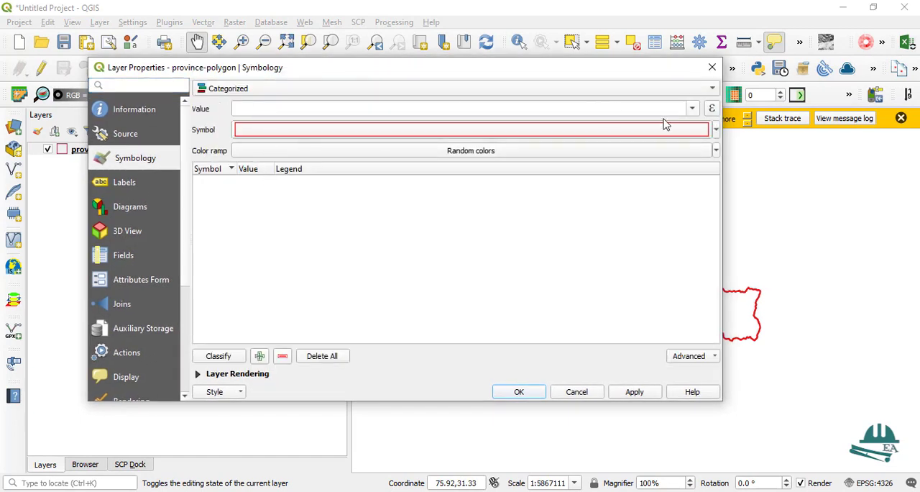
left_click(692, 109)
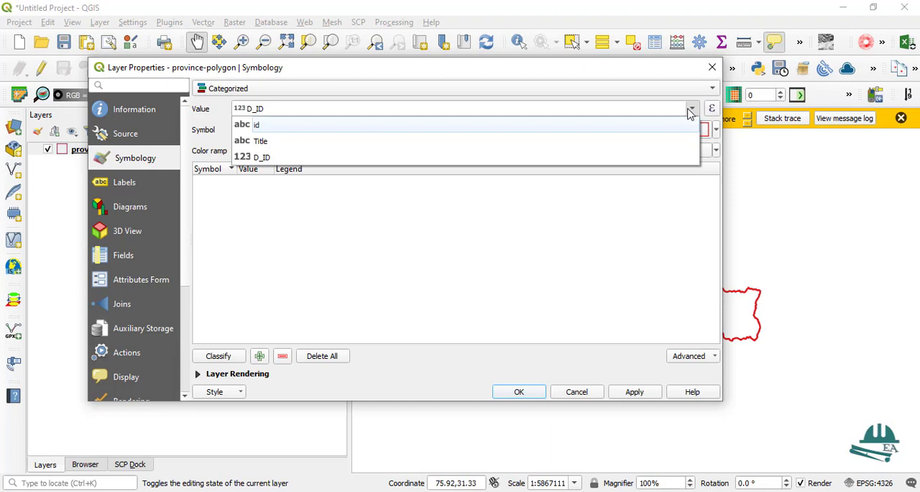
left_click(357, 143)
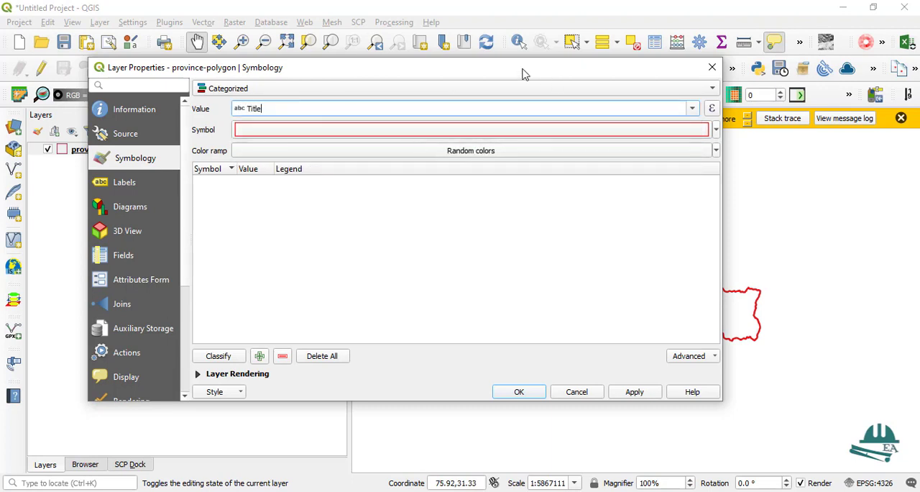
Classify the provinces with random colors, apply the styling, close the layer properties and inspect the colored provinces on the map
left_click_drag(523, 63, 523, 49)
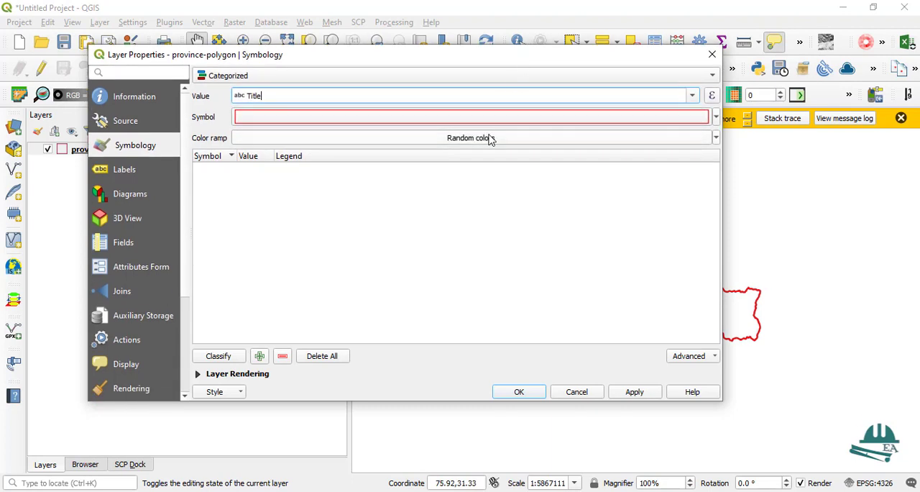
left_click(227, 356)
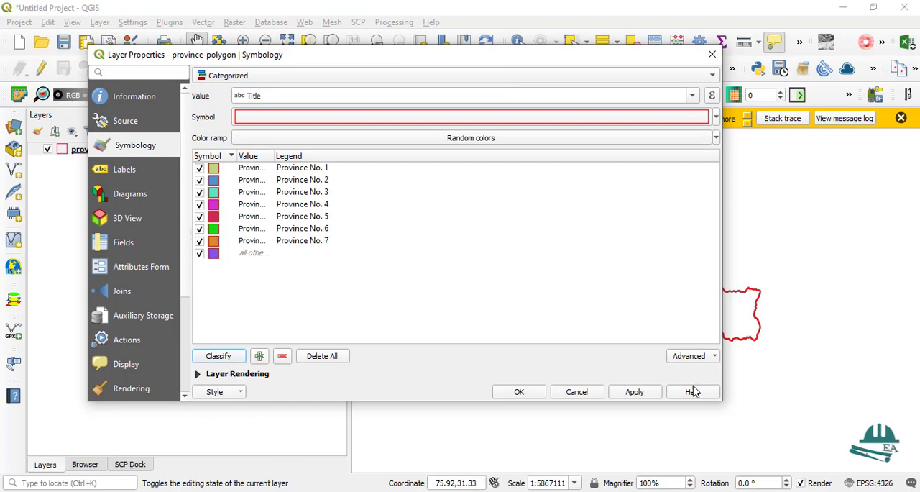
left_click(649, 392)
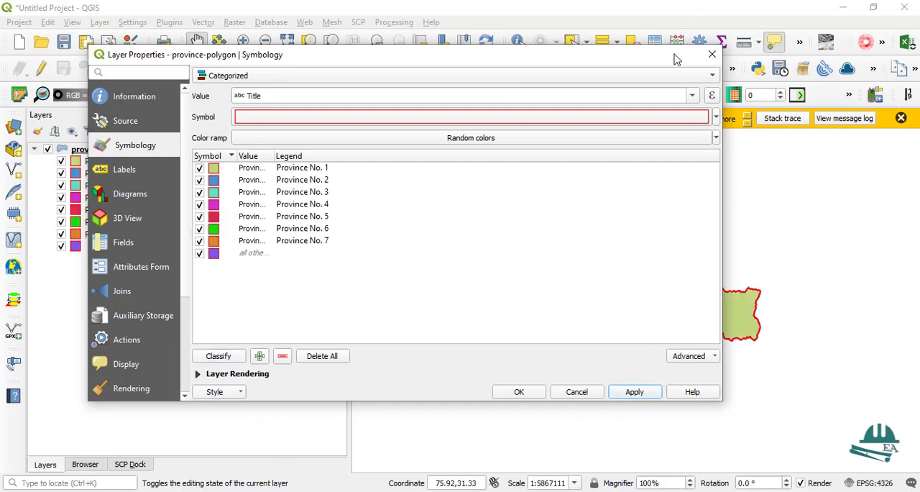
left_click(710, 56)
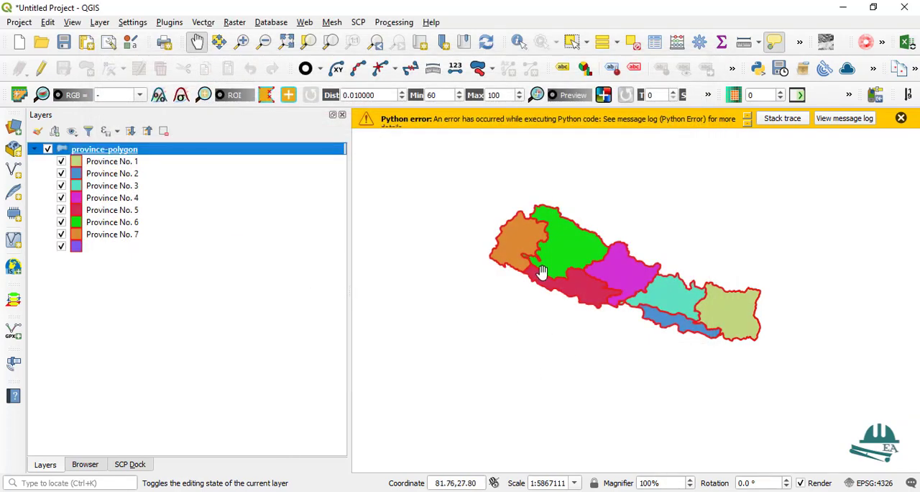
scroll(535, 248, "up", 1)
scroll(539, 260, "down", 1)
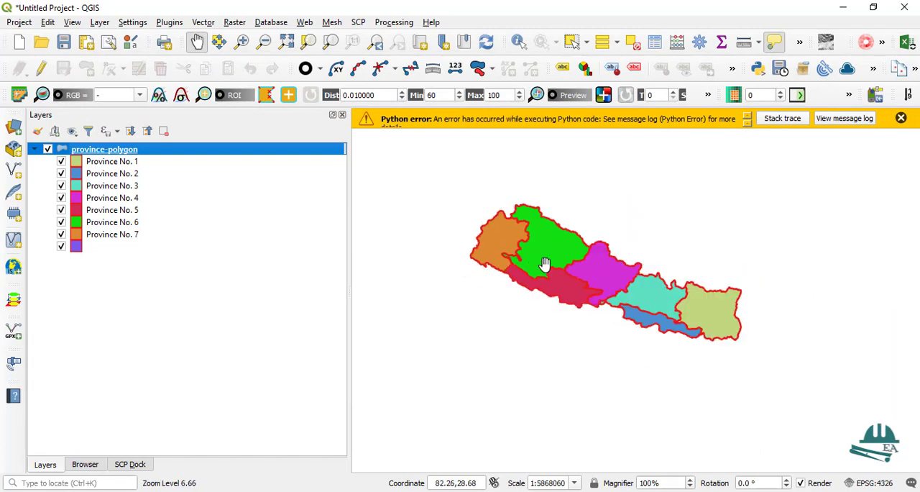
scroll(539, 263, "up", 1)
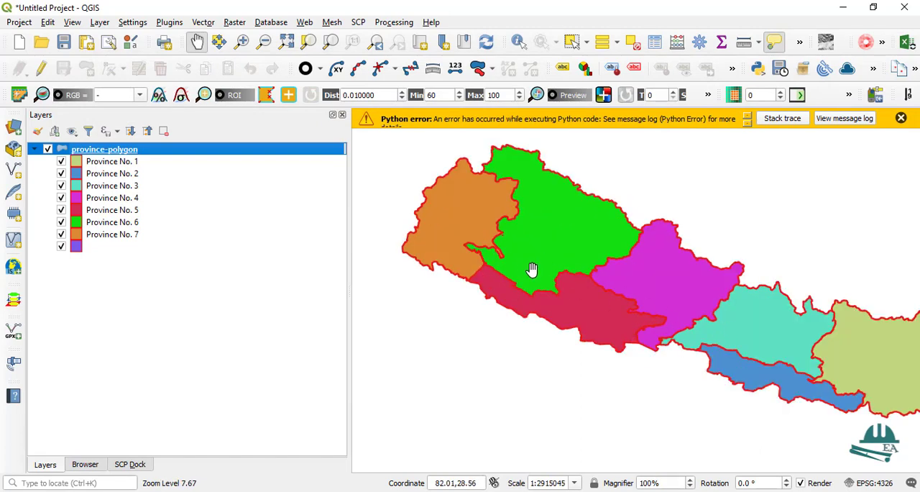
scroll(528, 262, "down", 1)
scroll(525, 258, "up", 1)
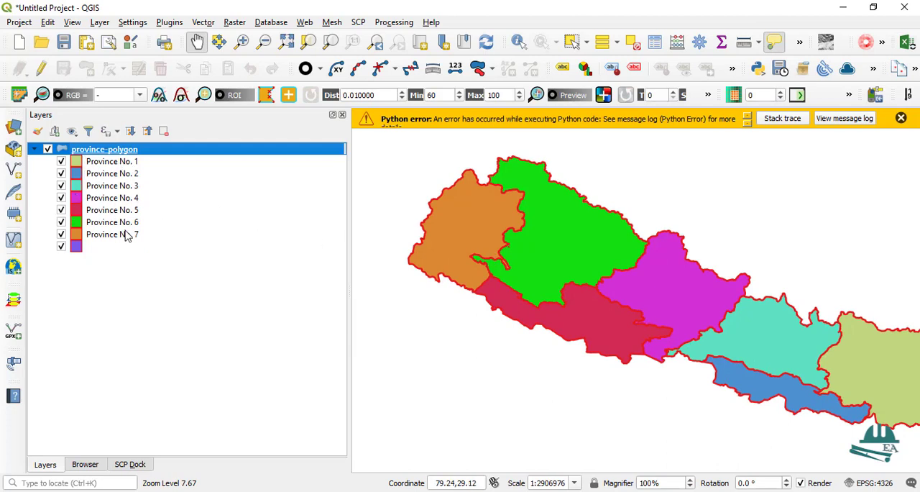
scroll(564, 267, "down", 1)
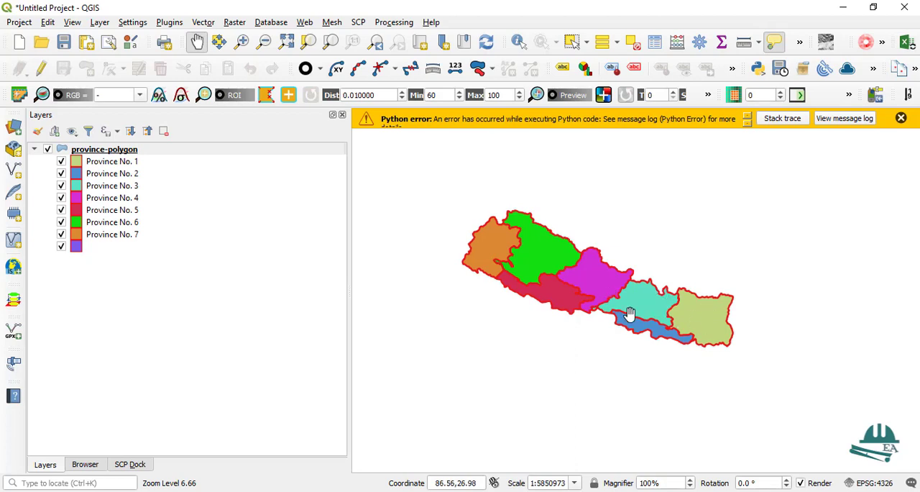
Return the province-polygon symbology to Single symbol with a Transparent Fill color on its Simple fill, and confirm it
right_click(102, 151)
left_click(170, 414)
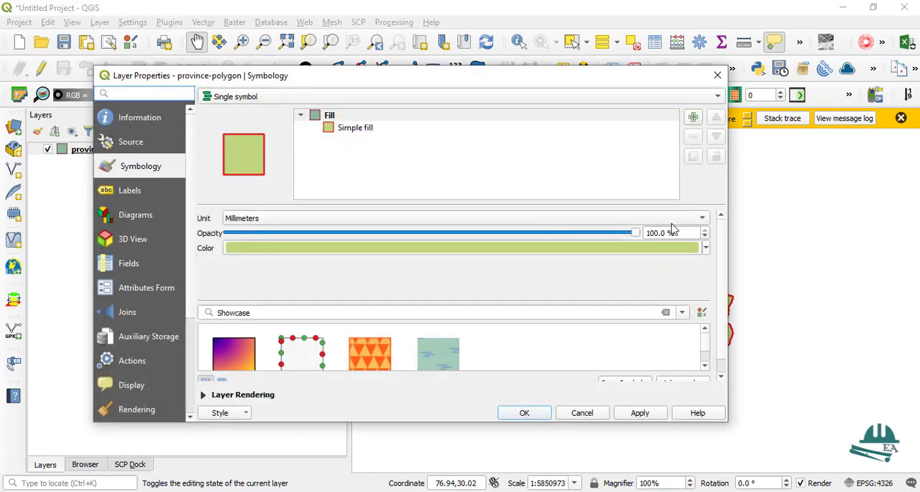
left_click(345, 129)
left_click(675, 243)
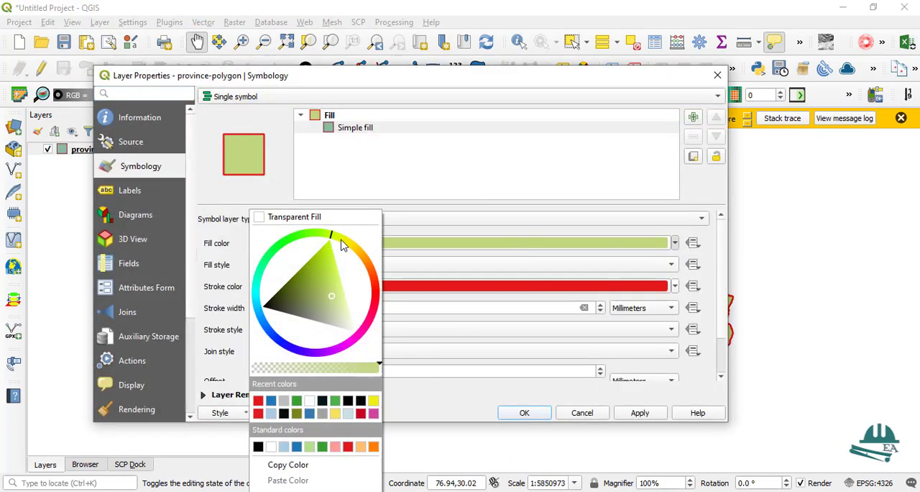
left_click(293, 217)
left_click(634, 416)
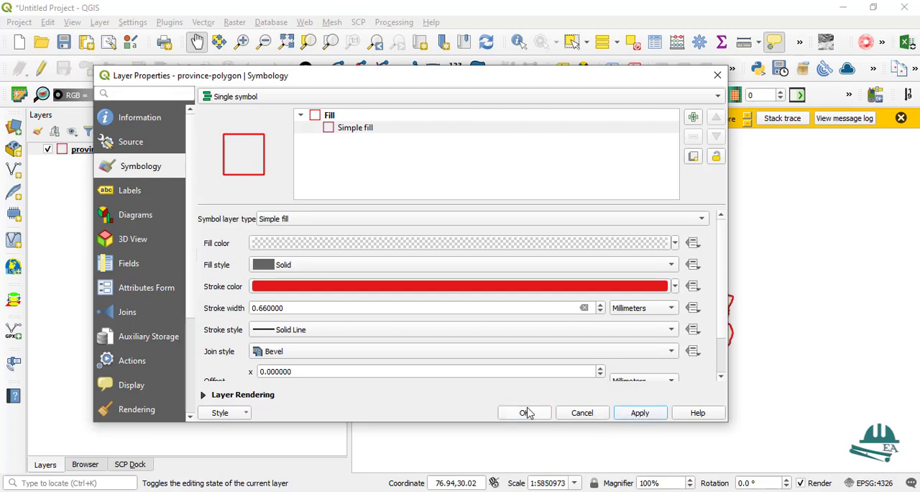
left_click(524, 413)
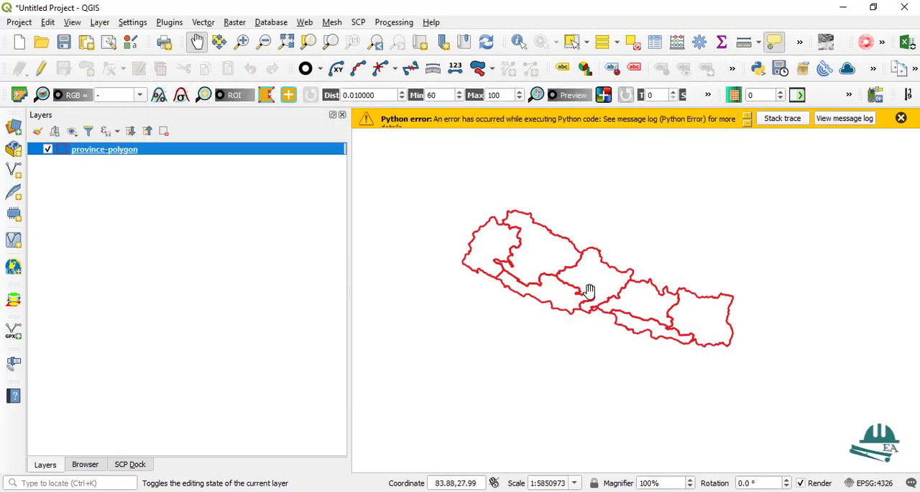
Select the easternmost province on the map and turn on editing for the province-polygon layer
scroll(601, 303, "up", 1)
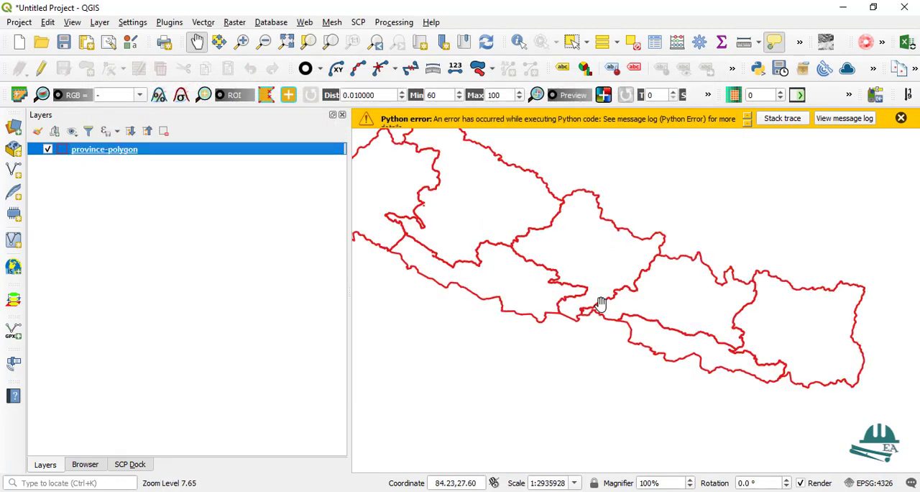
scroll(600, 303, "down", 1)
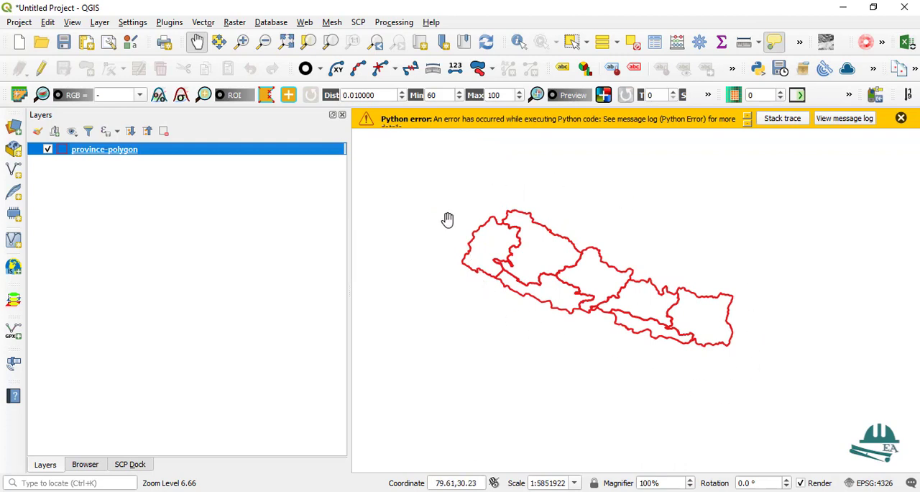
scroll(590, 295, "up", 1)
scroll(587, 292, "down", 1)
left_click(572, 45)
left_click(692, 317)
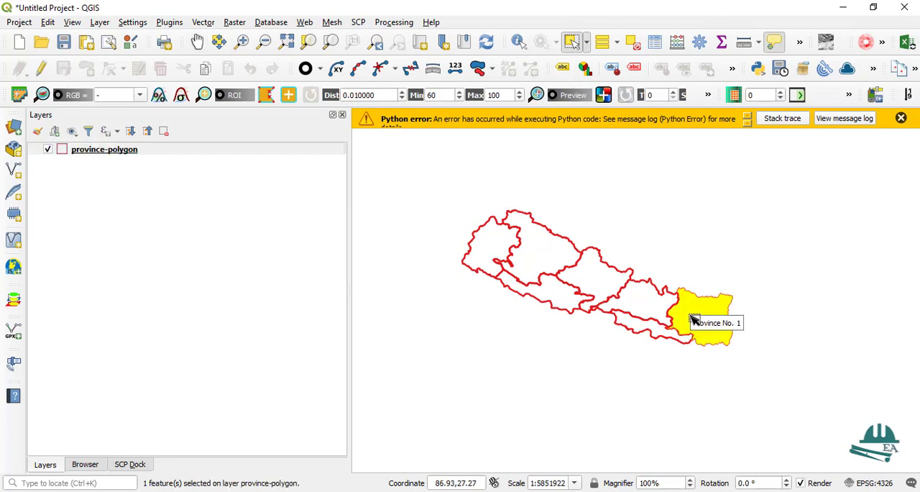
left_click(41, 69)
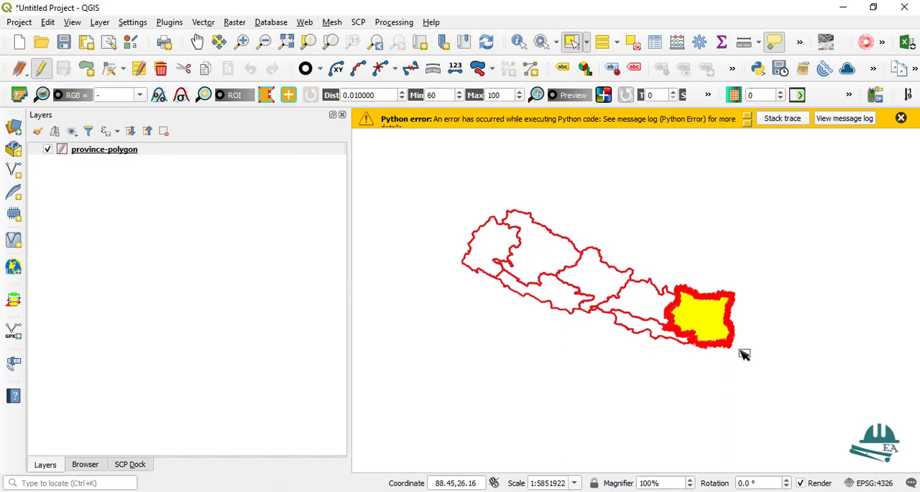
Delete the selected easternmost province from the province-polygon layer
scroll(677, 318, "up", 3)
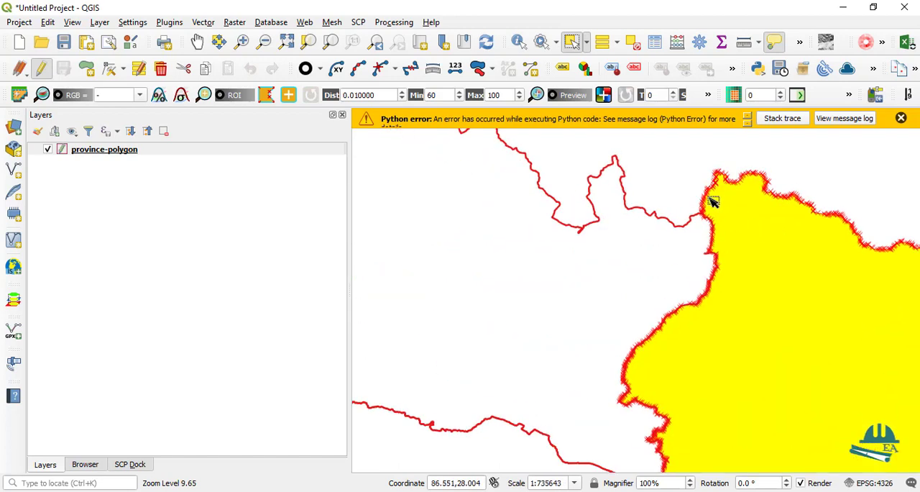
scroll(708, 200, "down", 2)
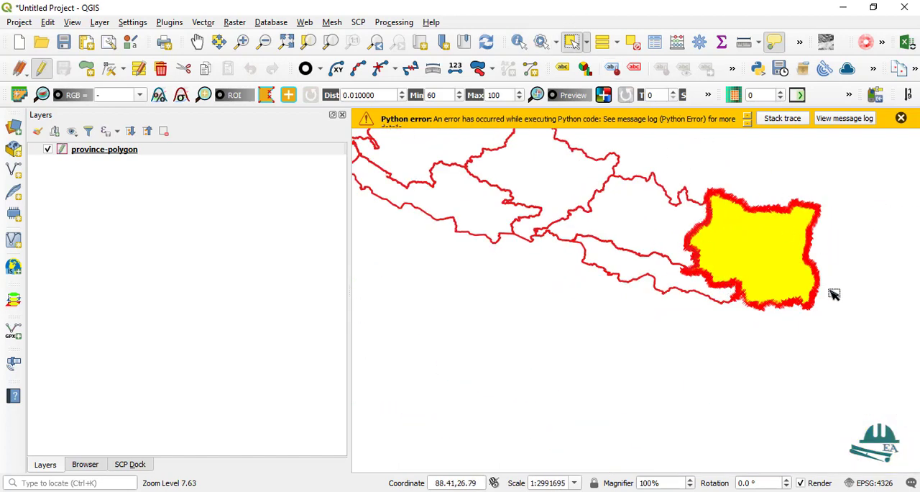
left_click(43, 70)
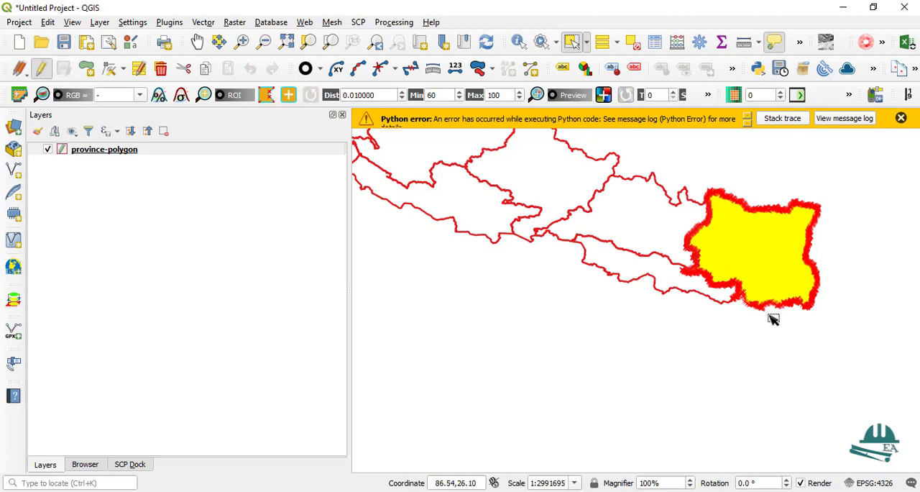
scroll(814, 307, "down", 1)
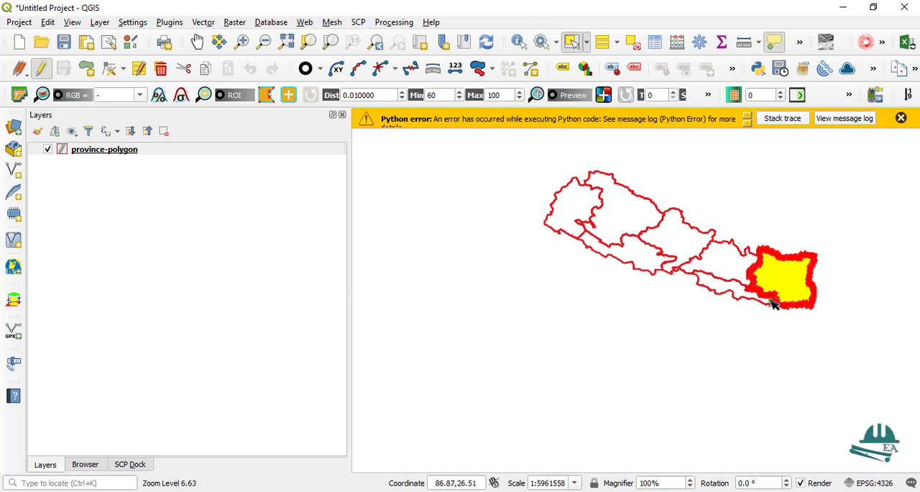
scroll(777, 278, "up", 1)
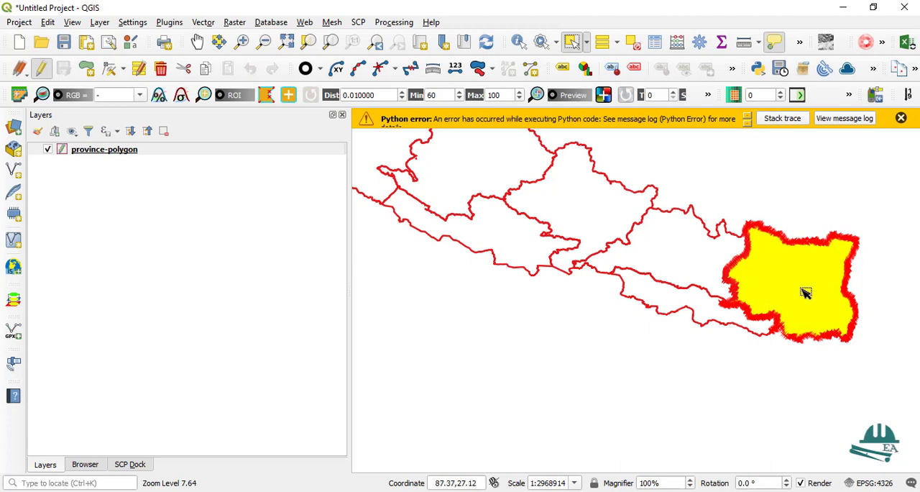
key("Delete")
Delete the narrow southeastern province and the larger province directly north of it, just east of the central province
left_click(698, 313)
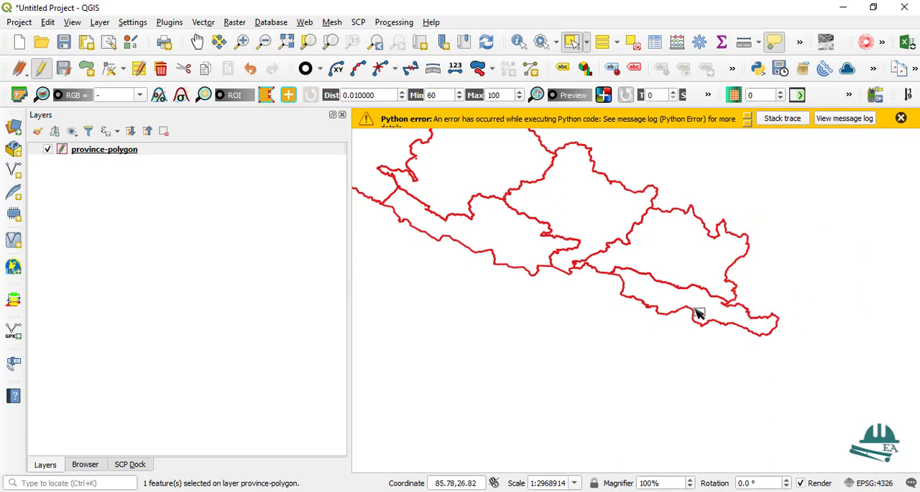
key("Delete")
left_click(588, 200)
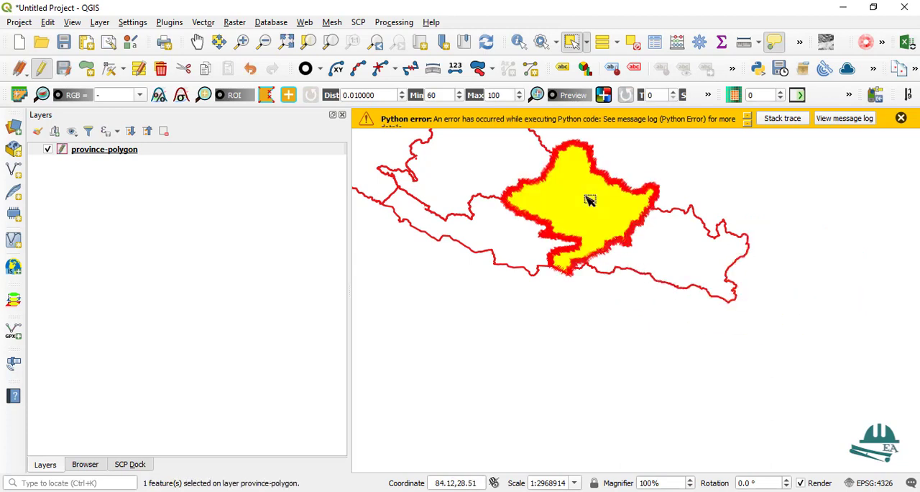
left_click(683, 259)
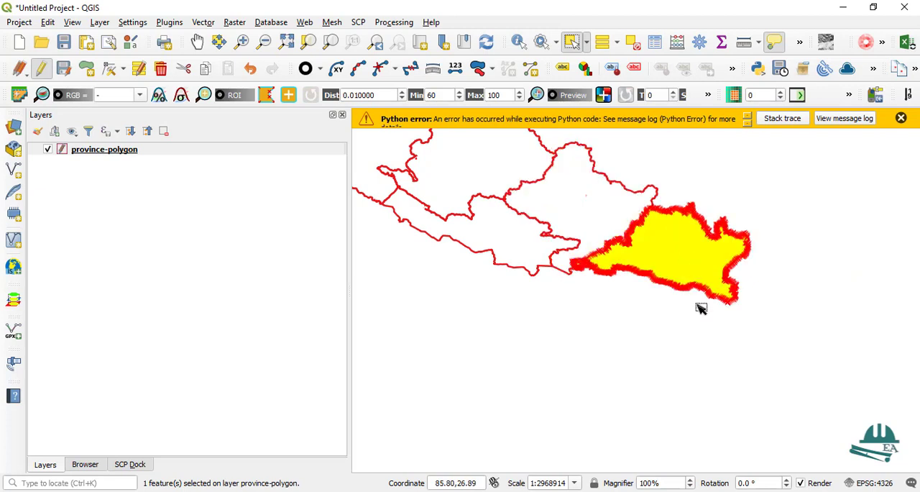
key("Delete")
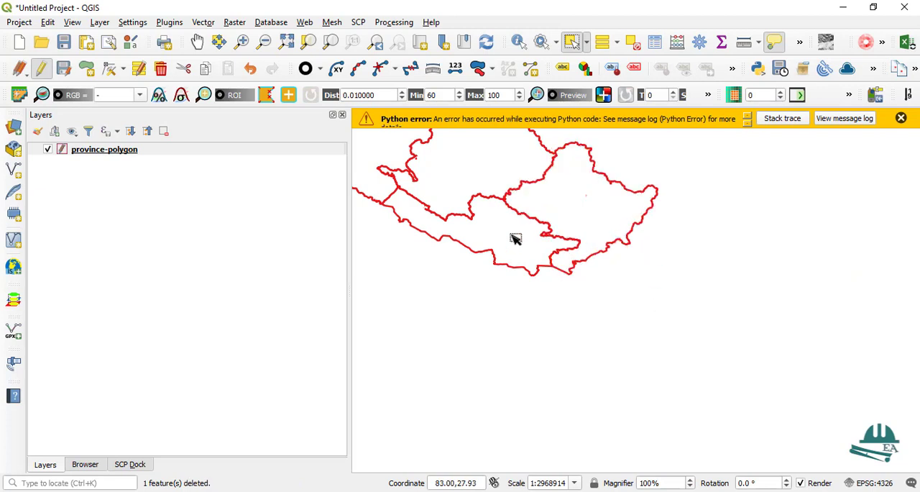
Delete the three provinces west of the central one: the southern, the northwestern and the far-western, keeping only the central province
left_click(516, 243)
key("Delete")
scroll(672, 327, "down", 3)
left_click(614, 281)
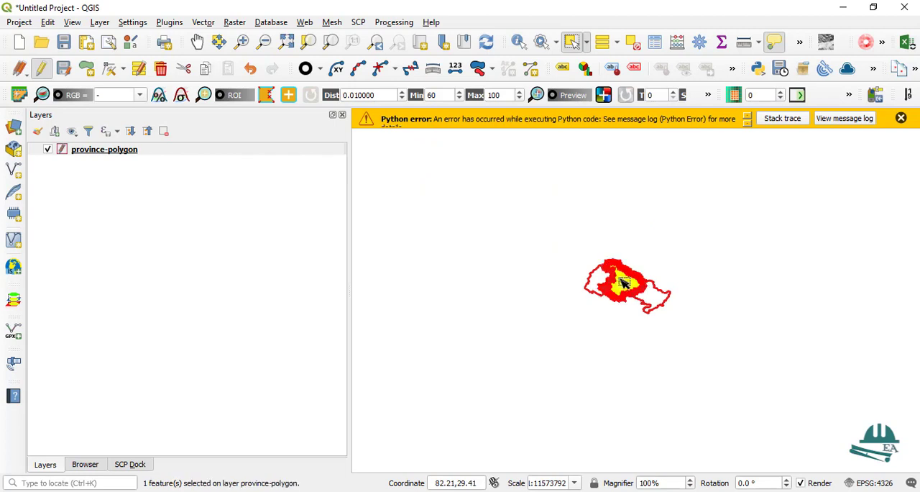
key("Delete")
scroll(596, 293, "up", 1)
left_click(612, 281)
key("Delete")
Save the current edits for all layers, confirm the save, and view the whole remaining province outline
scroll(727, 302, "up", 2)
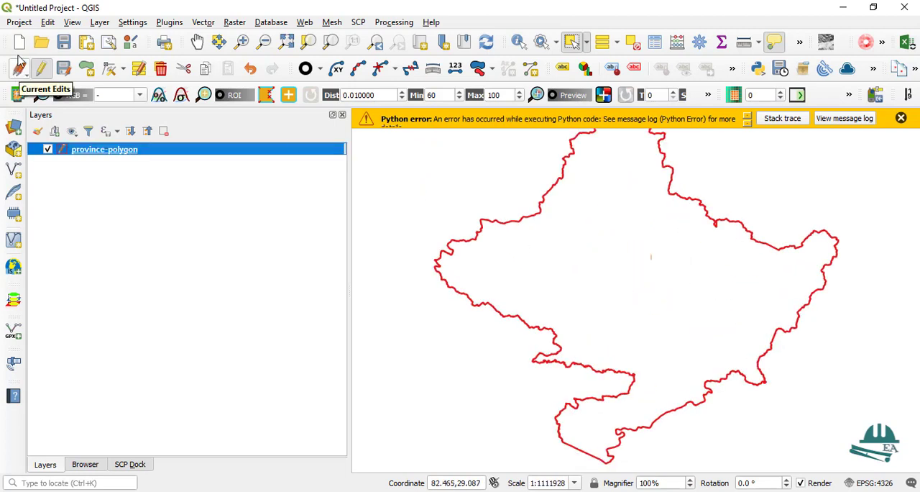
left_click(20, 70)
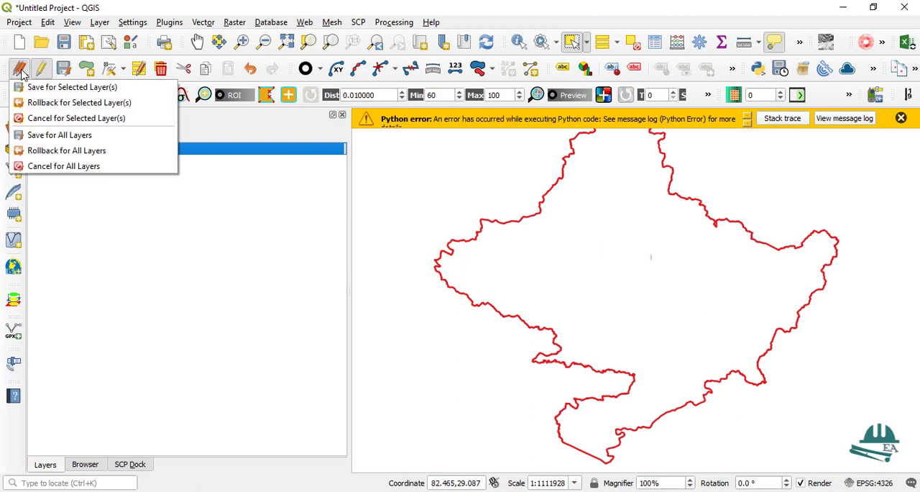
left_click(59, 135)
left_click(457, 259)
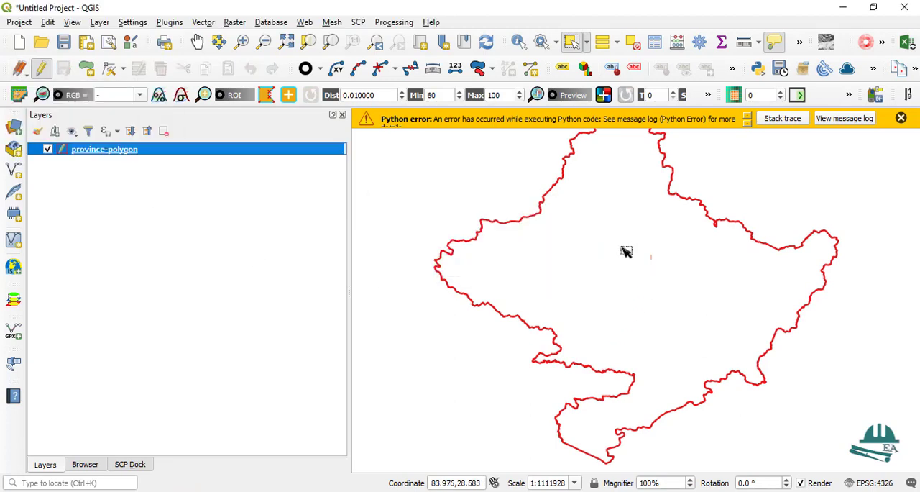
scroll(621, 252, "down", 1)
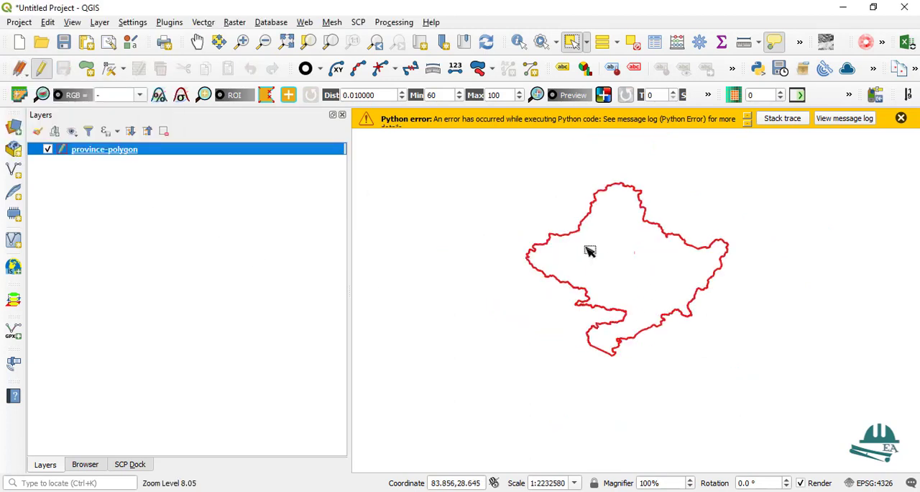
mouse_move(562, 247)
mouse_move(655, 247)
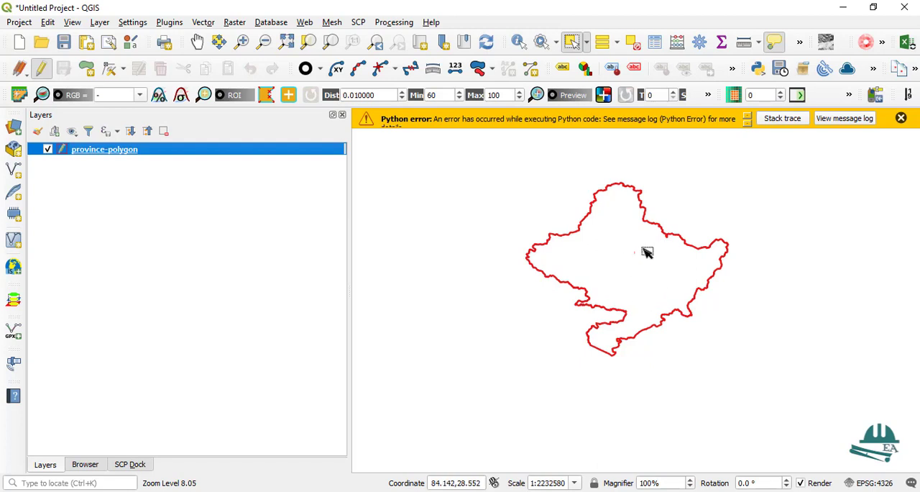